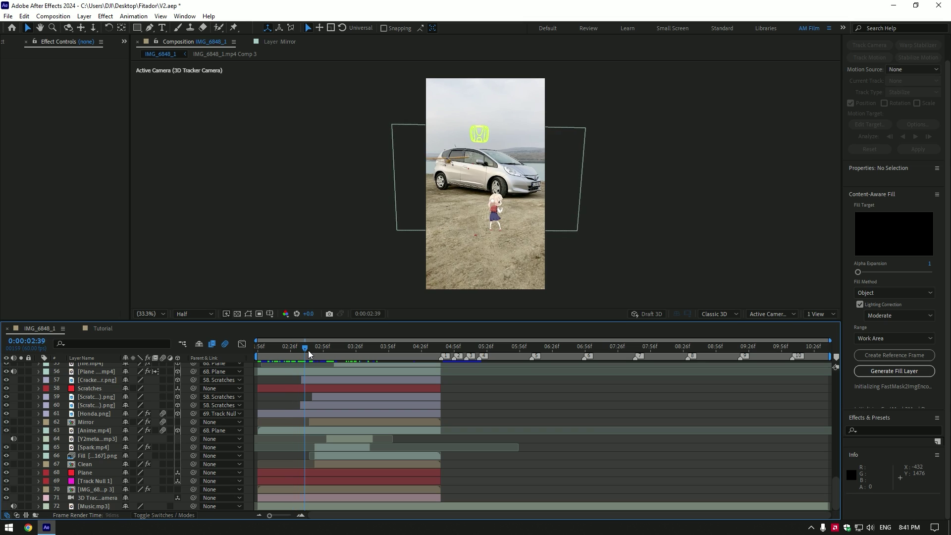
Step: Examine the plane crash animation and the layer stack of the finished IMG_6848_1 composition
{"action": "scroll", "coordinate": [467, 178], "scroll_direction": "up", "scroll_amount": 4}
{"action": "scroll", "coordinate": [466, 178], "scroll_direction": "down", "scroll_amount": 2}
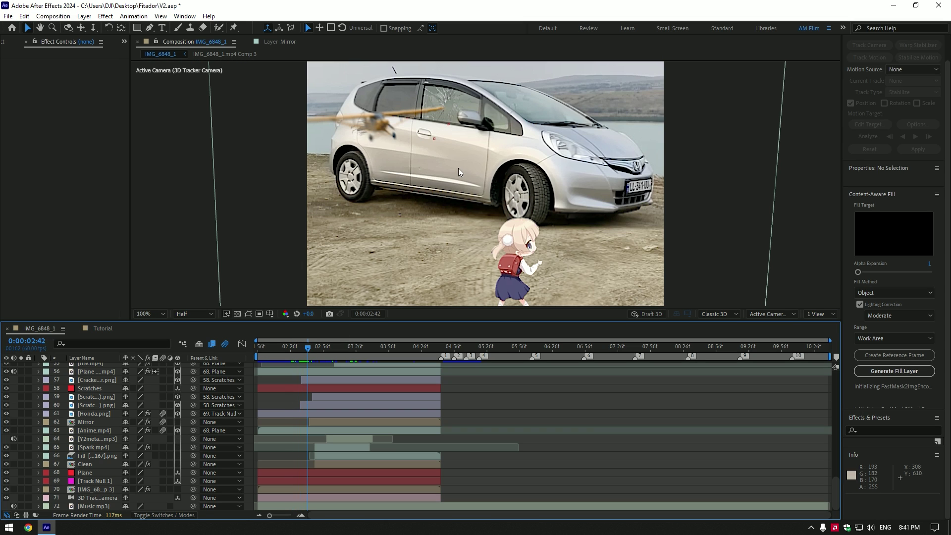
{"action": "mouse_move", "coordinate": [314, 350]}
{"action": "left_mouse_down"}
{"action": "mouse_move", "coordinate": [281, 351]}
{"action": "mouse_move", "coordinate": [328, 355]}
{"action": "left_mouse_up"}
{"action": "left_click_drag", "start_coordinate": [498, 244], "coordinate": [448, 147]}
{"action": "mouse_move", "coordinate": [331, 346]}
{"action": "left_mouse_down"}
{"action": "mouse_move", "coordinate": [305, 346]}
{"action": "mouse_move", "coordinate": [338, 345]}
{"action": "left_mouse_up"}
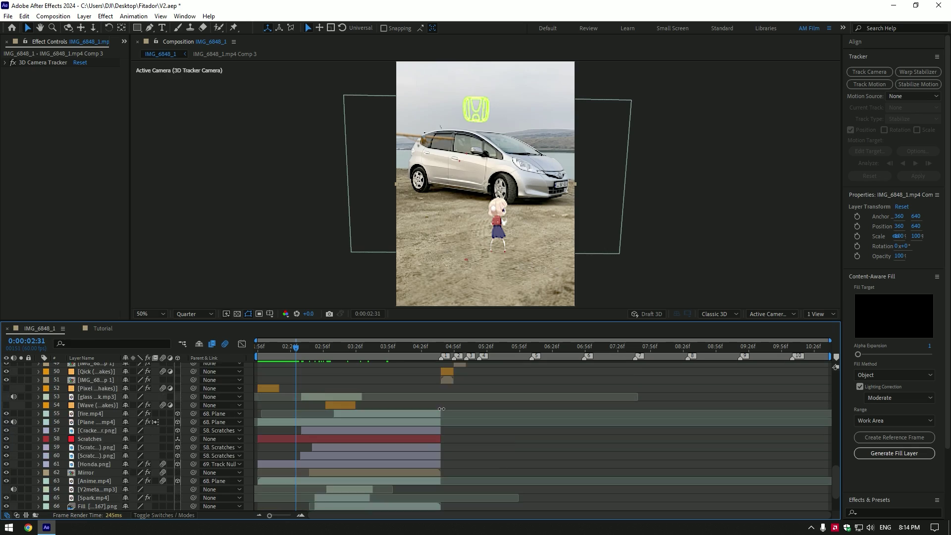
{"action": "scroll", "coordinate": [441, 408], "scroll_direction": "up", "scroll_amount": 5}
{"action": "scroll", "coordinate": [441, 408], "scroll_direction": "down", "scroll_amount": 6}
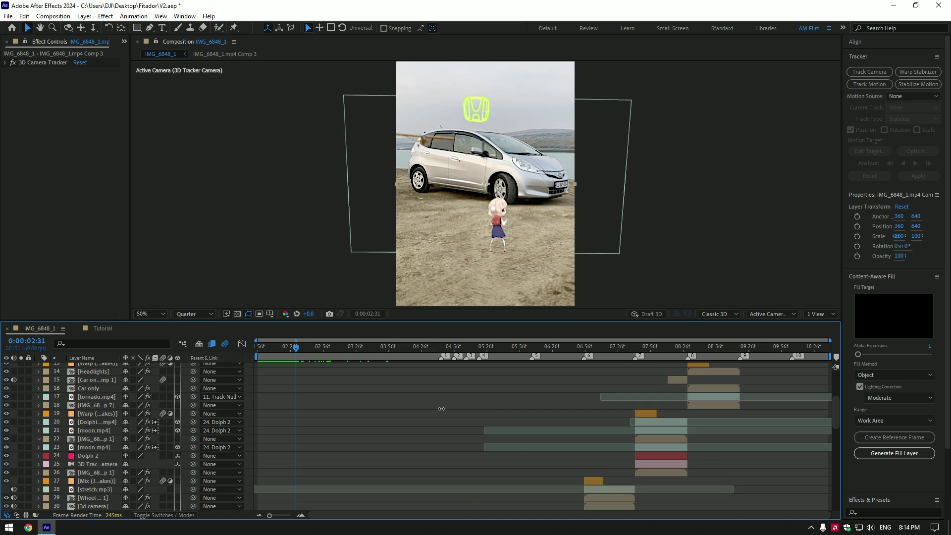
{"action": "scroll", "coordinate": [441, 408], "scroll_direction": "down", "scroll_amount": 3}
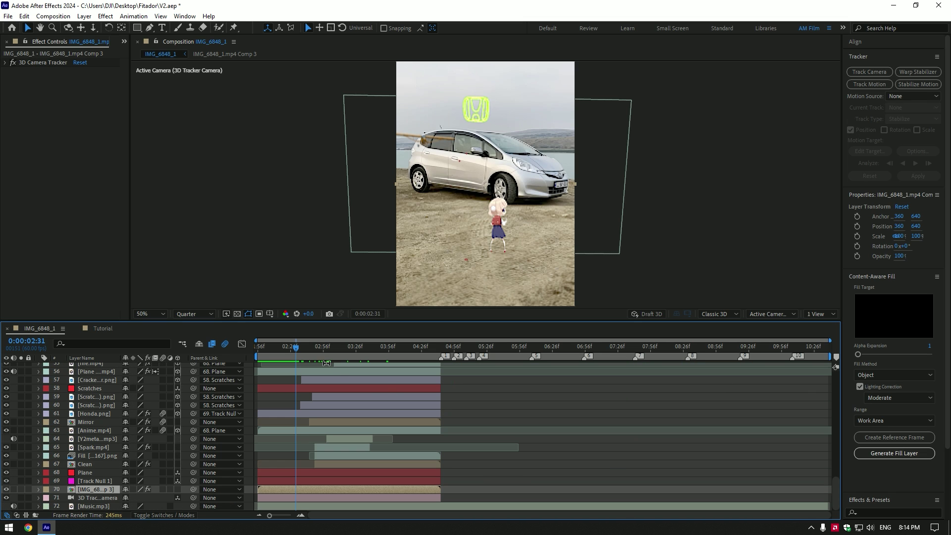
{"action": "left_click_drag", "start_coordinate": [305, 353], "coordinate": [67, 415]}
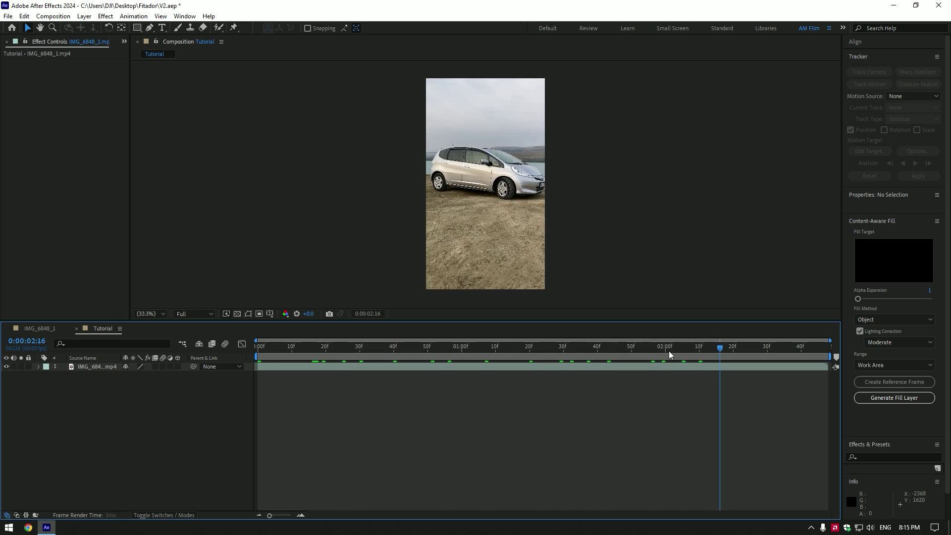
Step: Run the 3D Camera Tracker on the IMG_6848_1.mp4 layer in the Tutorial composition
{"action": "key", "text": "Home"}
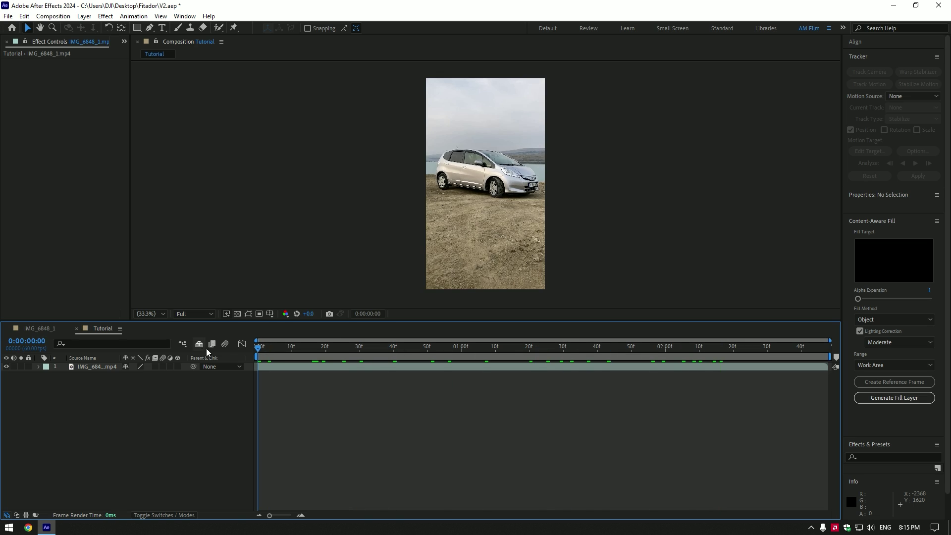
{"action": "left_click", "coordinate": [323, 370]}
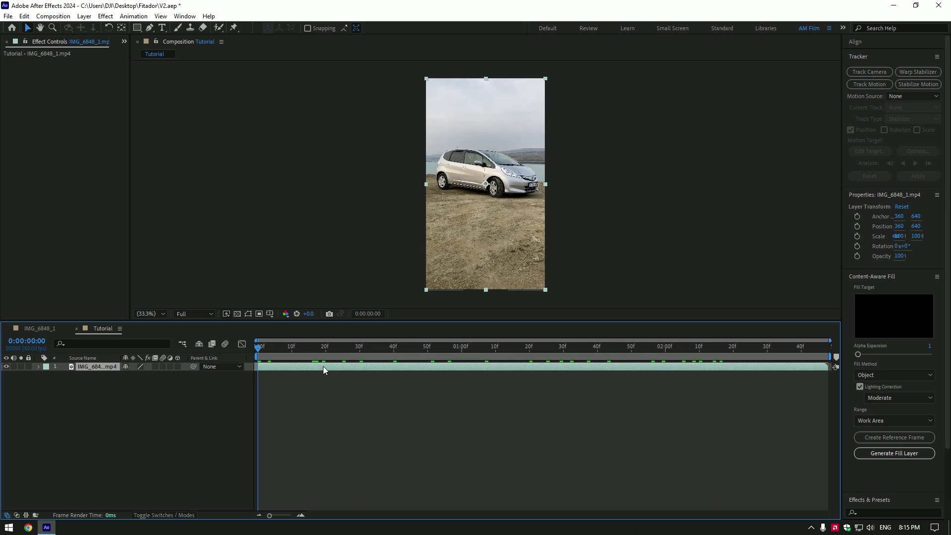
{"action": "left_click", "coordinate": [866, 72]}
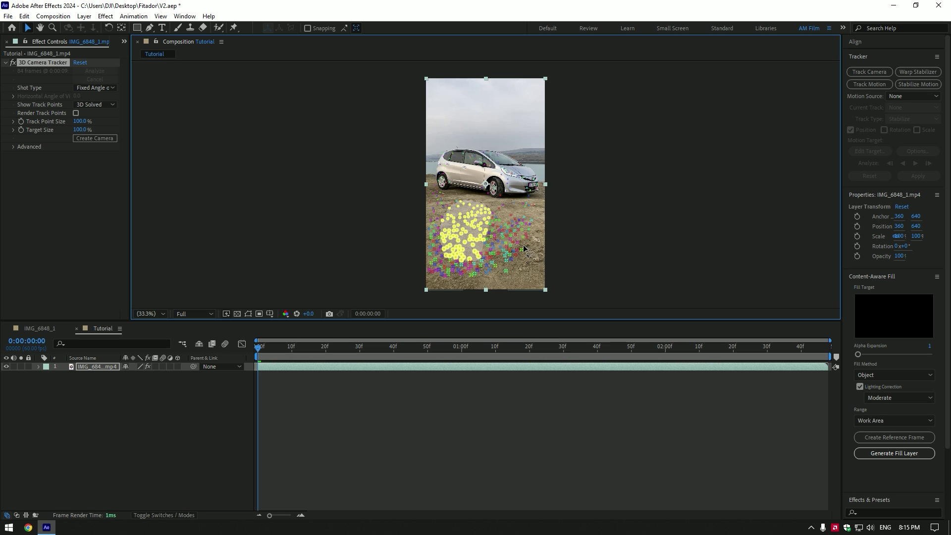
Step: Create a null and camera from the track points on the ground and rename the null Floor 3D
{"action": "right_click", "coordinate": [474, 231]}
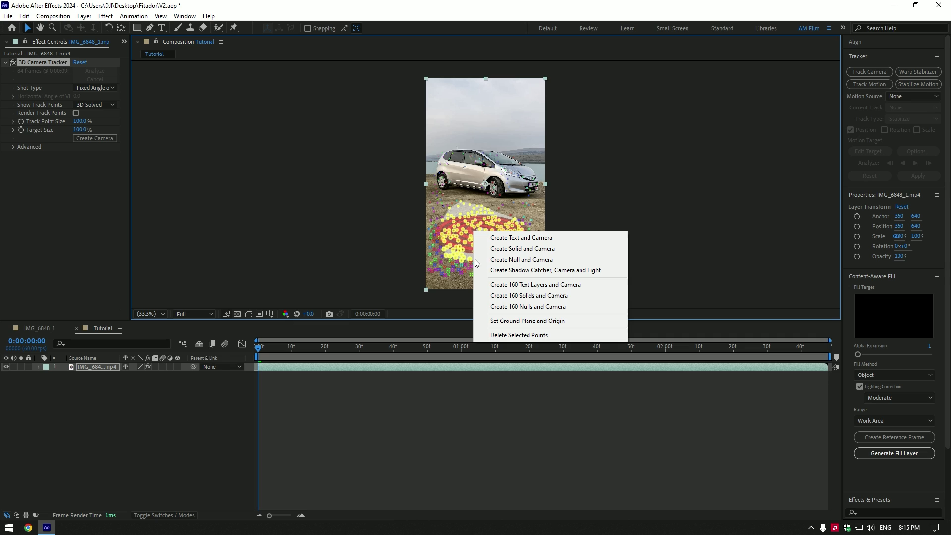
{"action": "left_click", "coordinate": [522, 259]}
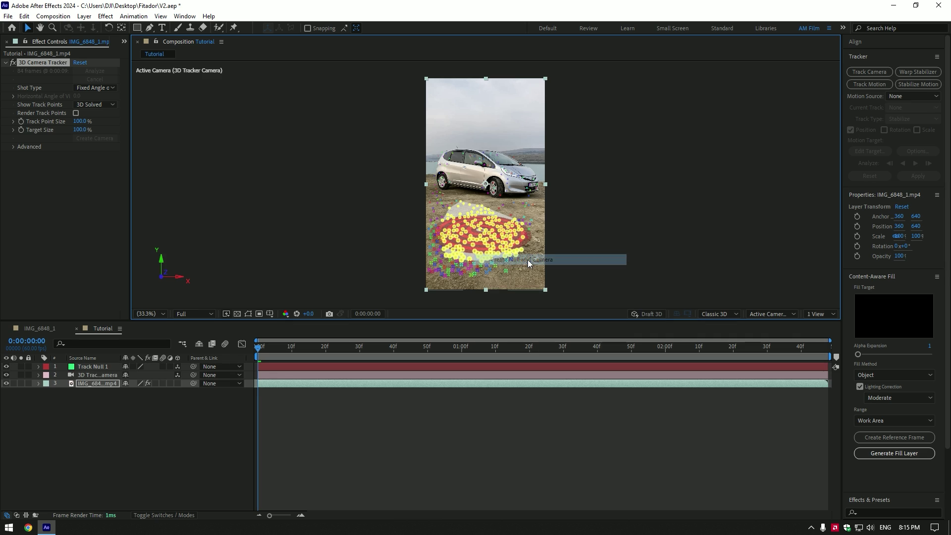
{"action": "left_click", "coordinate": [94, 369]}
{"action": "right_click", "coordinate": [94, 368]}
{"action": "left_click", "coordinate": [126, 336]}
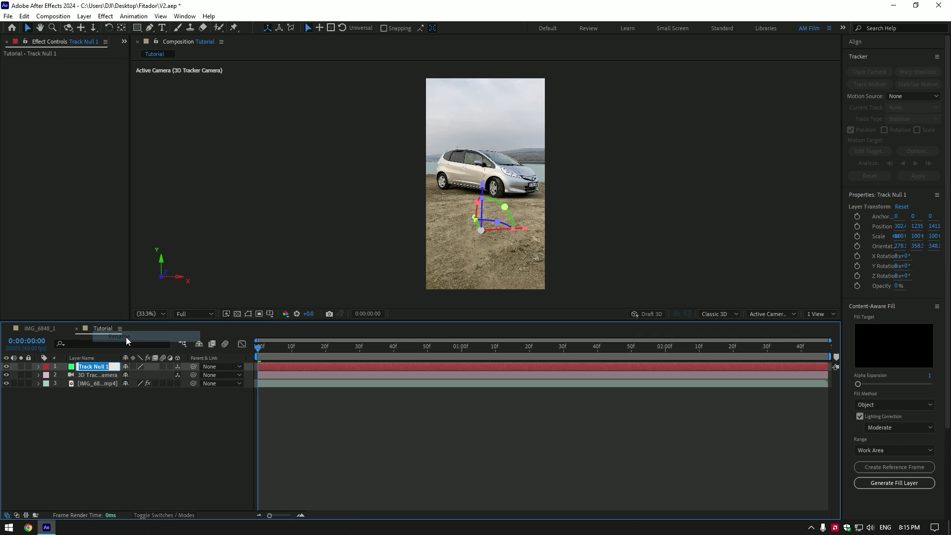
{"action": "type", "text": "Floor 3D"}
Step: Create a null from the 3D Camera Tracker points on the car's body
{"action": "left_click", "coordinate": [96, 384]}
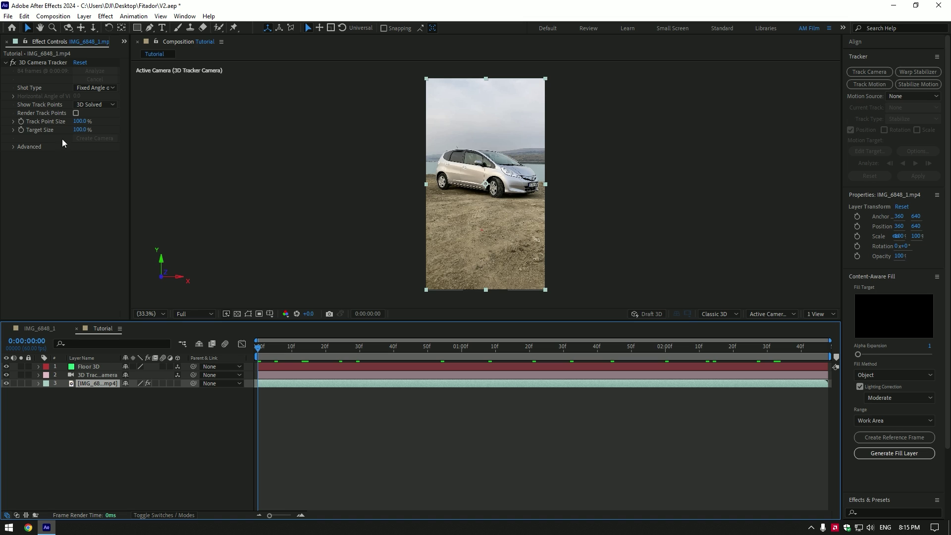
{"action": "left_click", "coordinate": [44, 63]}
{"action": "scroll", "coordinate": [497, 163], "scroll_direction": "up", "scroll_amount": 2}
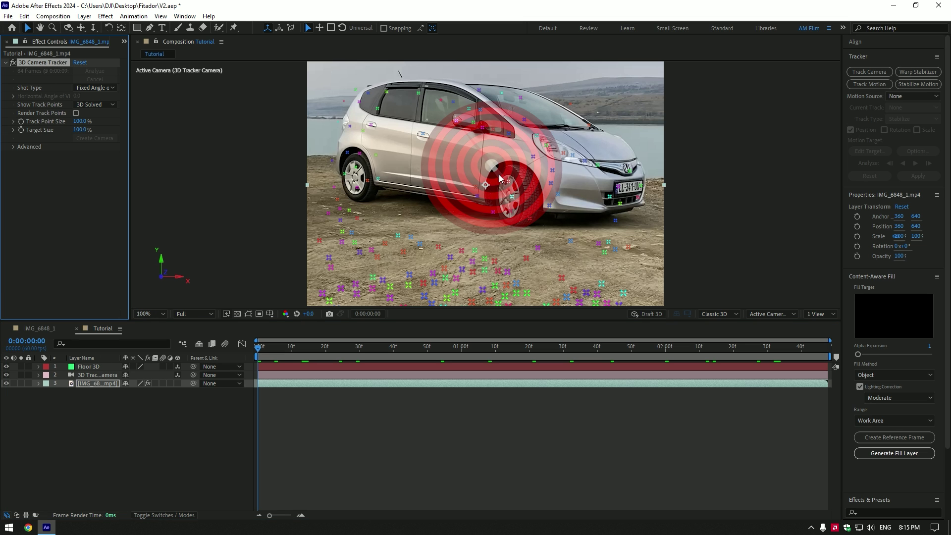
{"action": "mouse_move", "coordinate": [563, 149]}
{"action": "left_mouse_down"}
{"action": "mouse_move", "coordinate": [408, 94]}
{"action": "mouse_move", "coordinate": [381, 153]}
{"action": "left_mouse_up"}
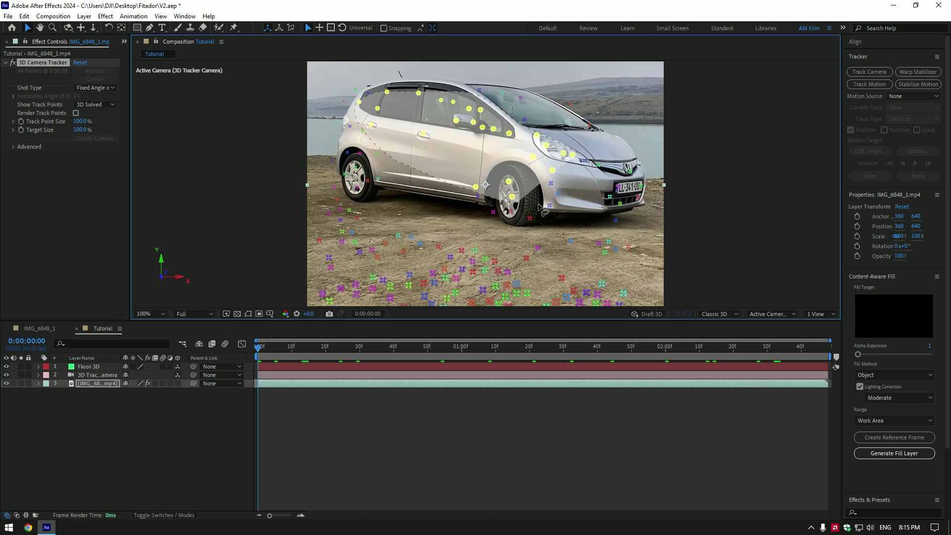
{"action": "right_click", "coordinate": [464, 123]}
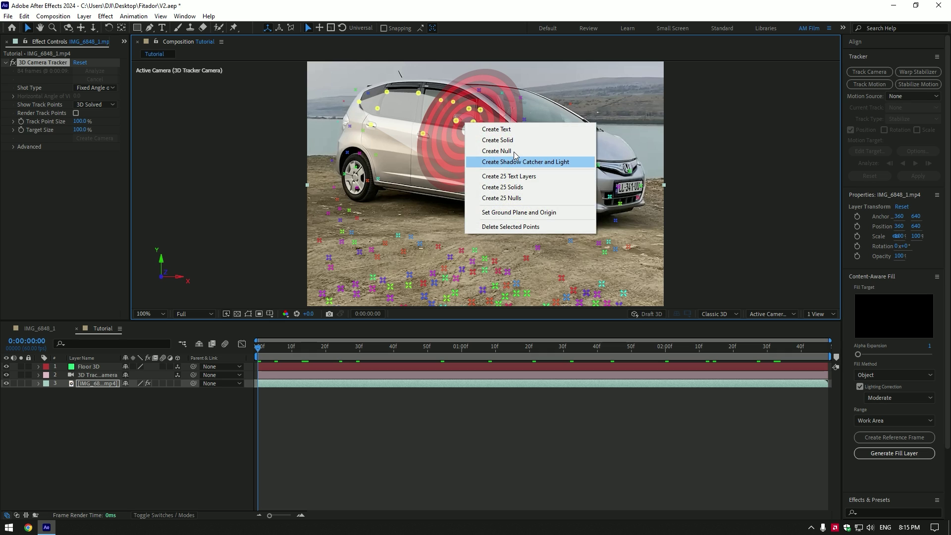
{"action": "left_click", "coordinate": [496, 150]}
Step: Rename the new track null on the car as Car 3D
{"action": "right_click", "coordinate": [93, 369]}
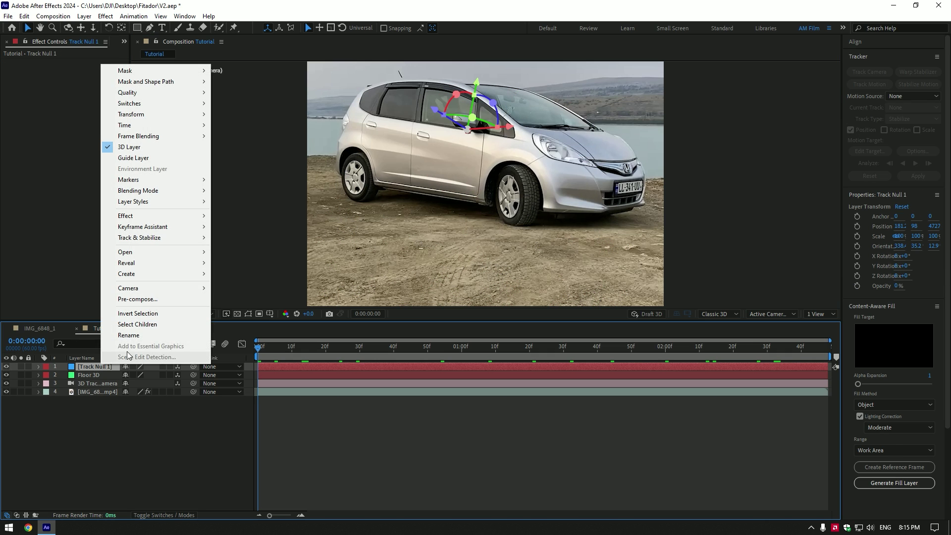
{"action": "left_click", "coordinate": [129, 333]}
{"action": "type", "text": "Car 3D"}
{"action": "key", "text": "Return"}
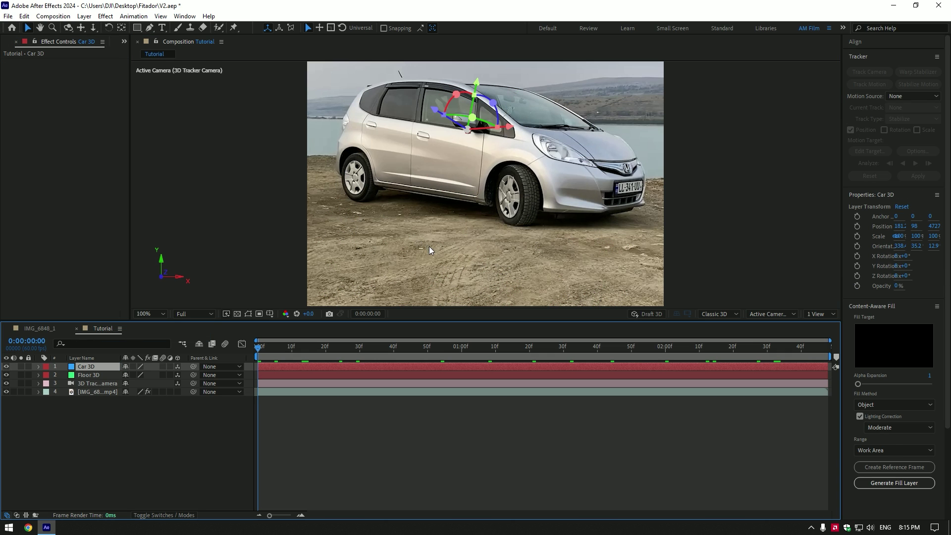
Step: Examine how the plane crash footage layer is set up in the IMG_6848_1 composition
{"action": "scroll", "coordinate": [428, 245], "scroll_direction": "down", "scroll_amount": 1}
{"action": "left_click_drag", "start_coordinate": [262, 347], "coordinate": [195, 355]}
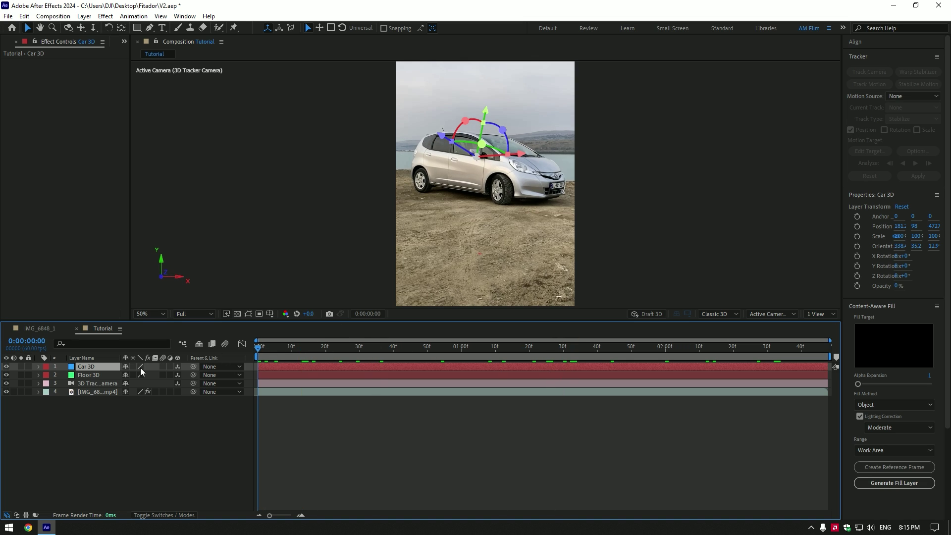
{"action": "left_click", "coordinate": [30, 329]}
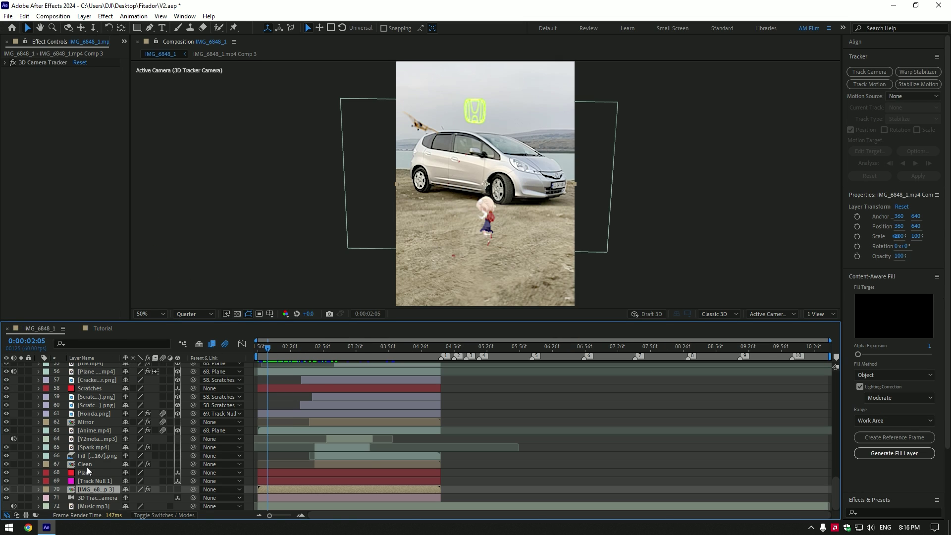
{"action": "scroll", "coordinate": [105, 410], "scroll_direction": "up", "scroll_amount": 3}
{"action": "left_click", "coordinate": [98, 397]}
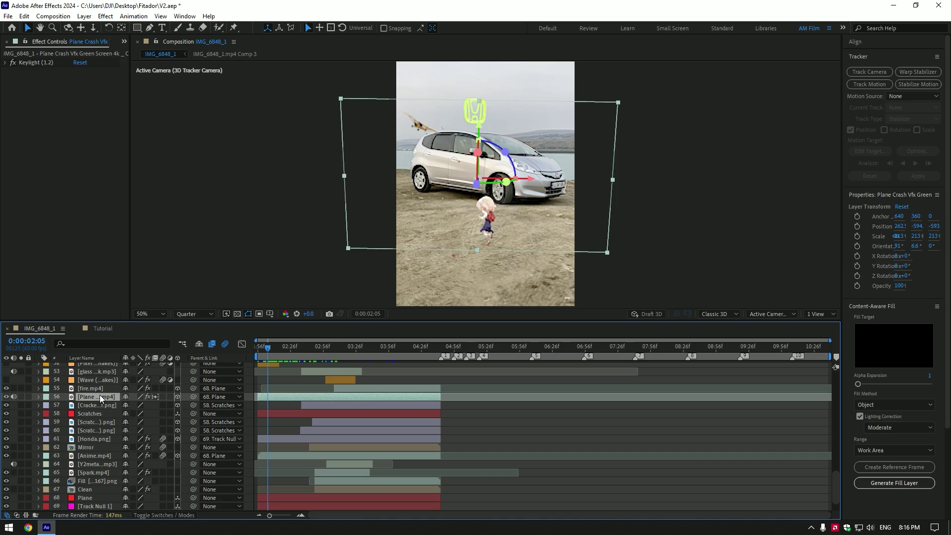
{"action": "left_click_drag", "start_coordinate": [342, 348], "coordinate": [258, 353]}
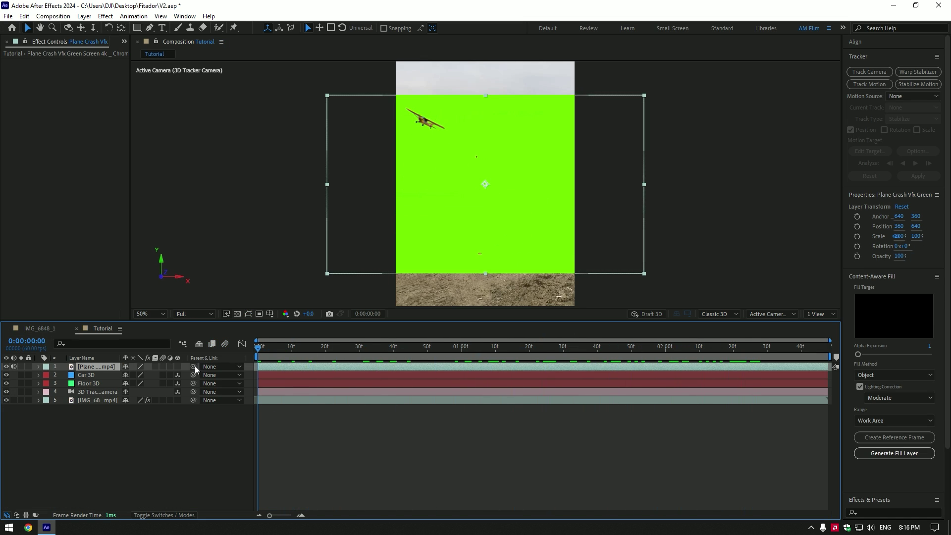
Step: Parent the plane footage to Floor 3D and stand it upright as a 3D layer at about 100° X orientation
{"action": "left_click_drag", "start_coordinate": [194, 367], "coordinate": [84, 384]}
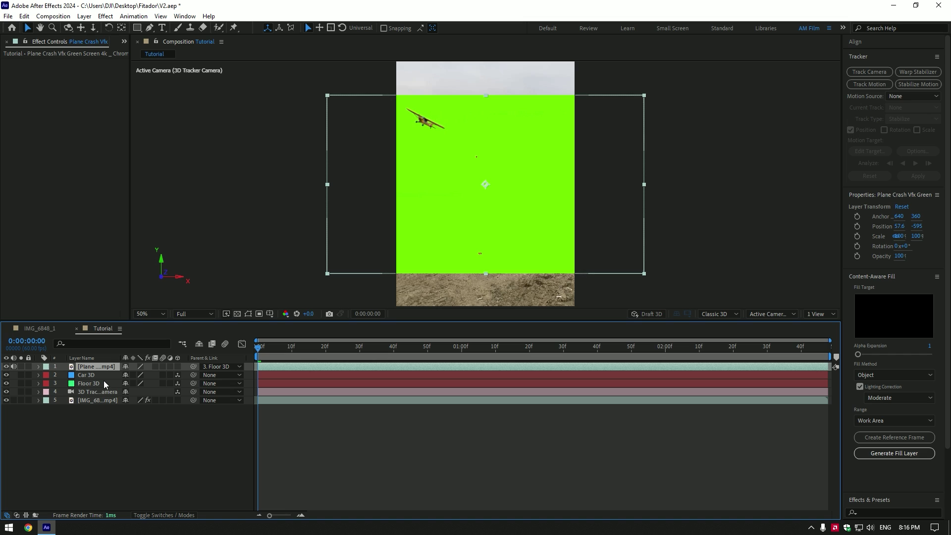
{"action": "left_click", "coordinate": [178, 366]}
{"action": "left_click_drag", "start_coordinate": [294, 352], "coordinate": [257, 354]}
{"action": "mouse_move", "coordinate": [470, 202]}
{"action": "left_mouse_down"}
{"action": "mouse_move", "coordinate": [495, 212]}
{"action": "mouse_move", "coordinate": [484, 208]}
{"action": "left_mouse_up"}
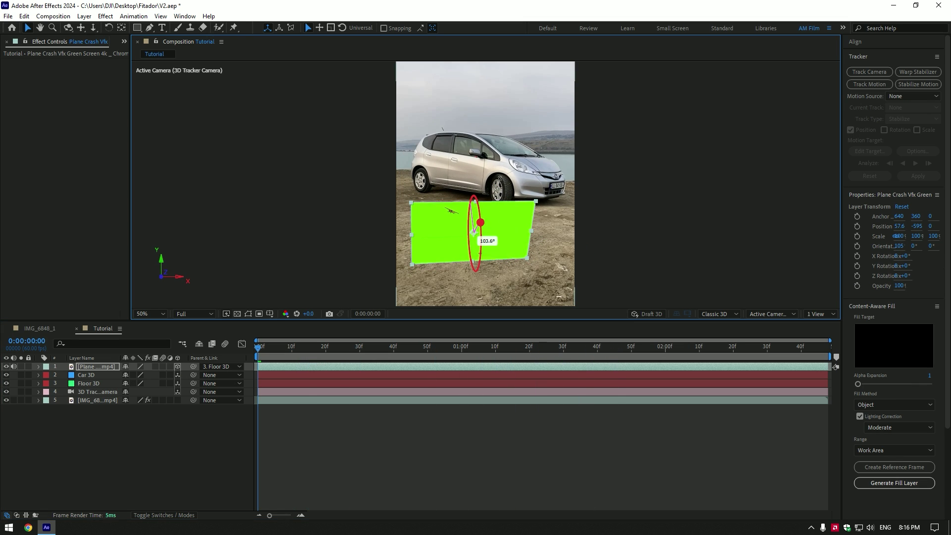
Step: Scale the plane layer to 145% and move it upward in the scene over the car
{"action": "key", "text": "s"}
{"action": "left_click_drag", "start_coordinate": [152, 375], "coordinate": [174, 375]}
{"action": "left_click_drag", "start_coordinate": [260, 349], "coordinate": [223, 344]}
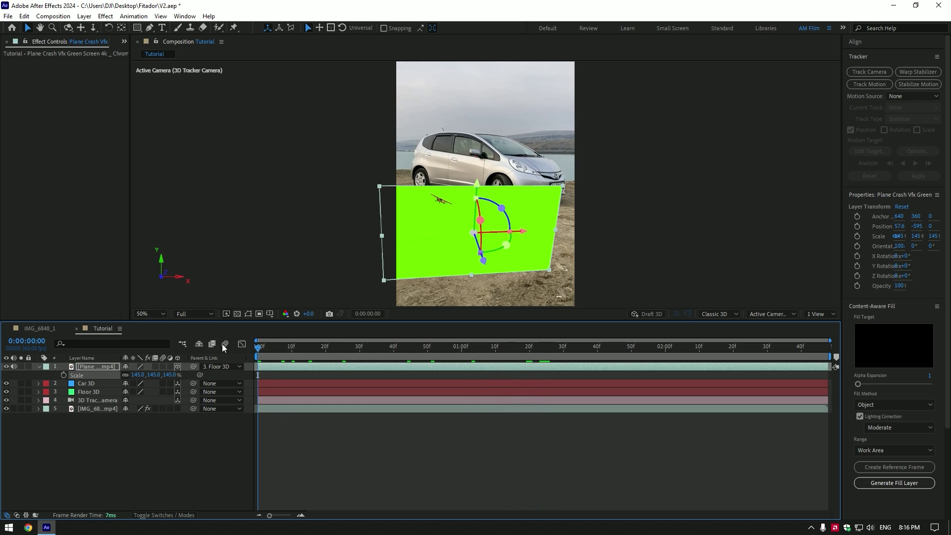
{"action": "left_click_drag", "start_coordinate": [479, 183], "coordinate": [467, 120]}
Step: Apply Keylight (1.2) to the plane layer and key out its green background
{"action": "left_click_drag", "start_coordinate": [535, 346], "coordinate": [580, 340]}
{"action": "key", "text": "ctrl+space"}
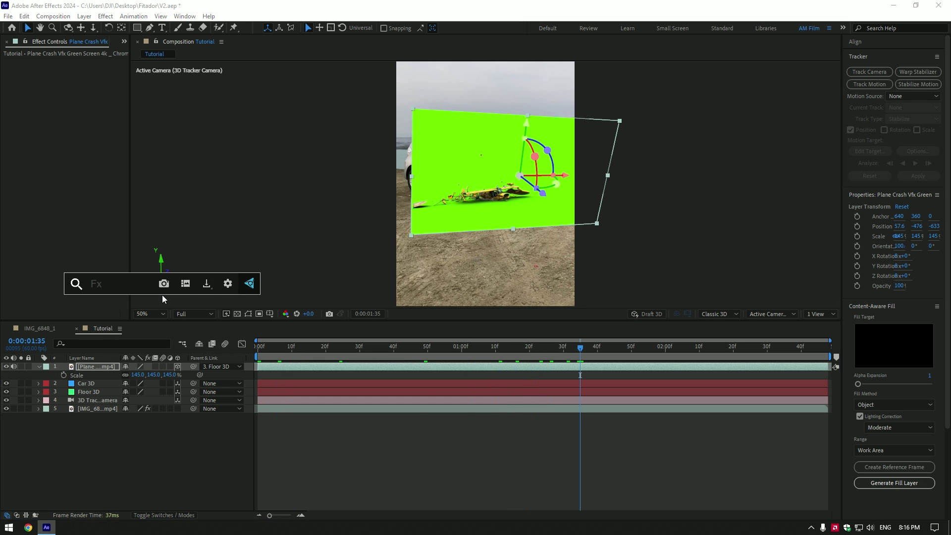
{"action": "type", "text": "key"}
{"action": "key", "text": "Down"}
{"action": "key", "text": "Return"}
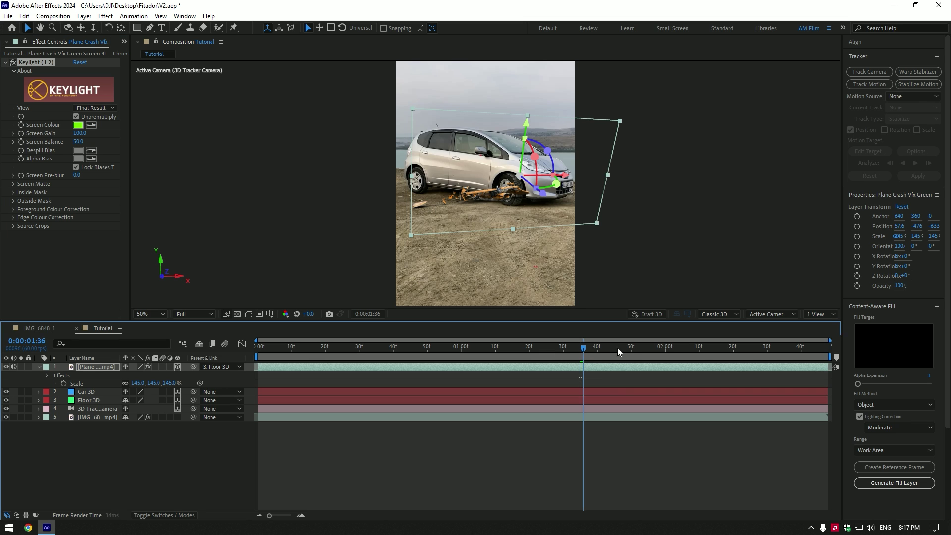
Step: Reposition the plane layer so the plane strikes the side of the car, and scale it to 215%
{"action": "left_click", "coordinate": [290, 341]}
{"action": "left_click_drag", "start_coordinate": [290, 342], "coordinate": [414, 349]}
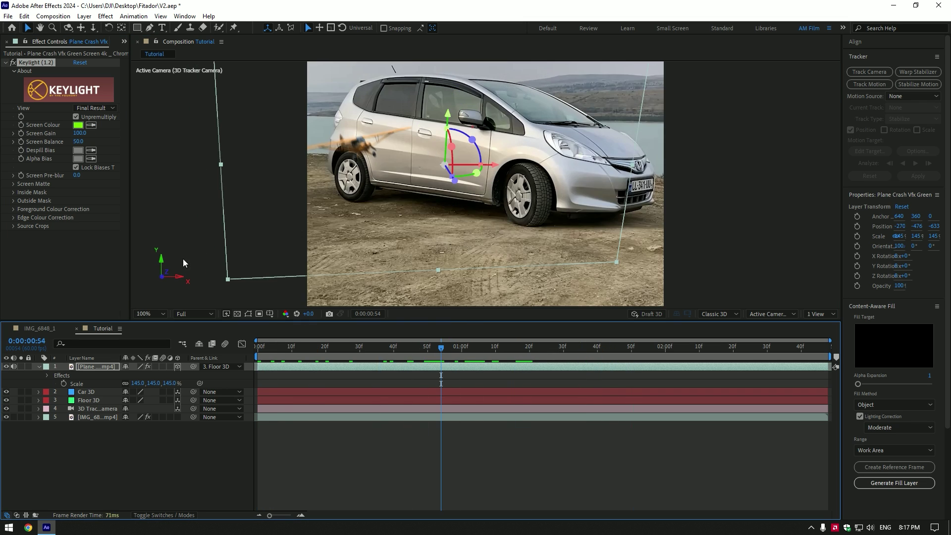
{"action": "left_click", "coordinate": [440, 342]}
{"action": "left_click_drag", "start_coordinate": [550, 175], "coordinate": [501, 161]}
{"action": "key", "text": "period"}
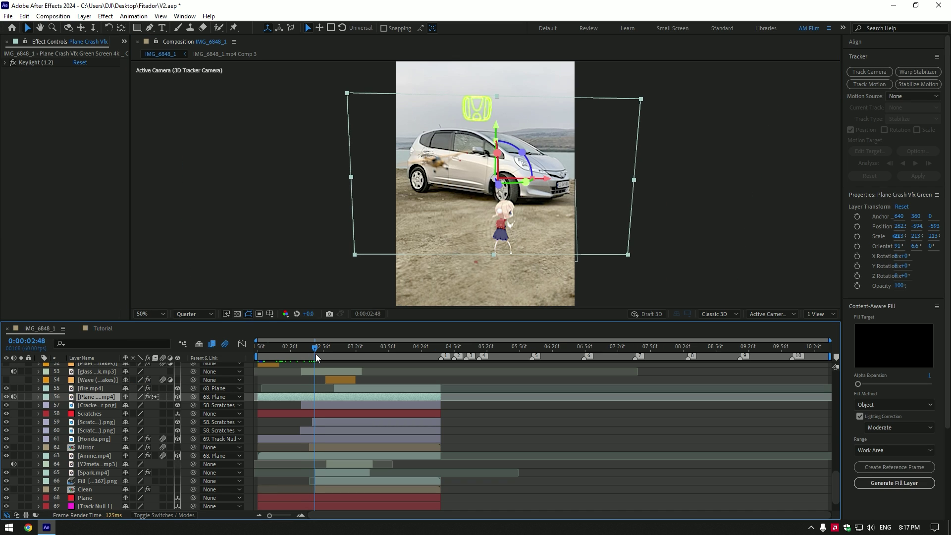
Step: Check the crash in IMG_6848_1 and enable frame blending for the plane layer in the Tutorial composition
{"action": "left_click_drag", "start_coordinate": [316, 354], "coordinate": [264, 354]}
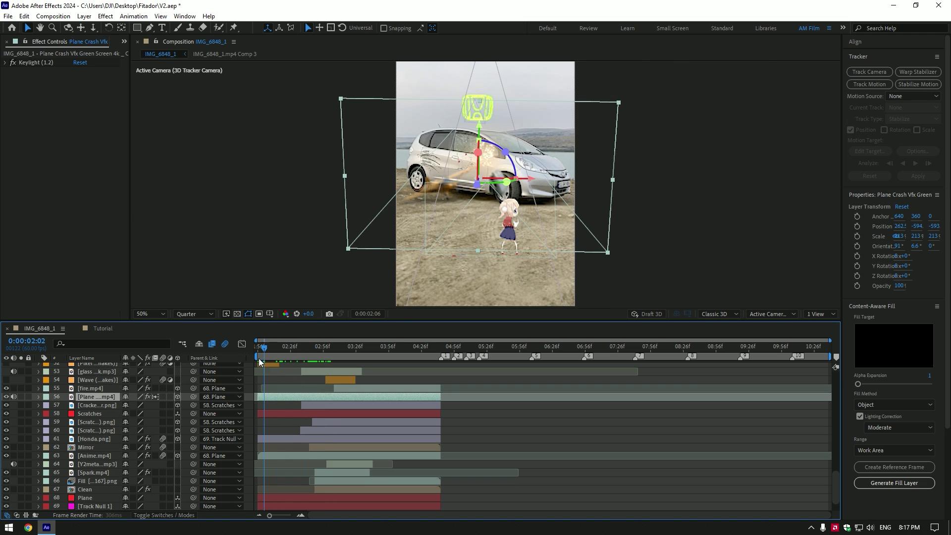
{"action": "left_click", "coordinate": [107, 329]}
{"action": "left_click_drag", "start_coordinate": [363, 348], "coordinate": [225, 361]}
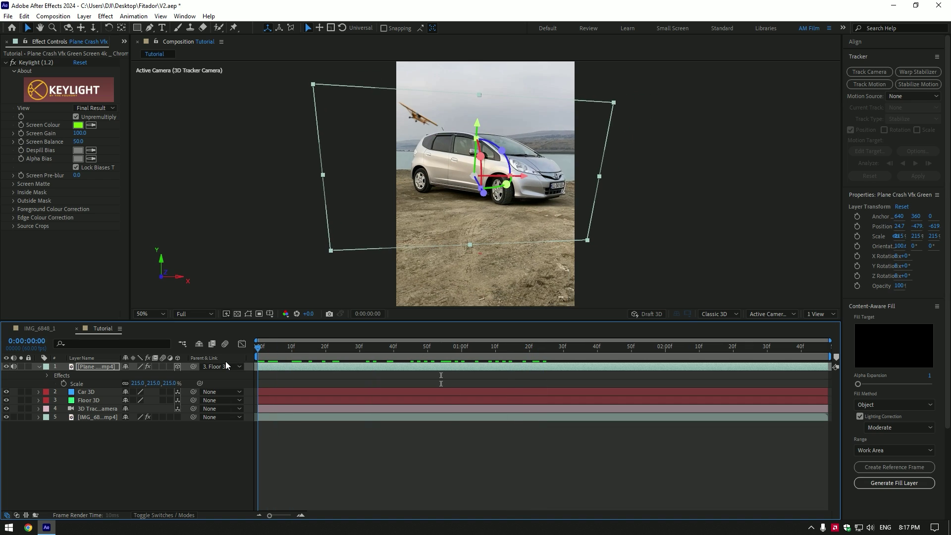
{"action": "left_click", "coordinate": [155, 366]}
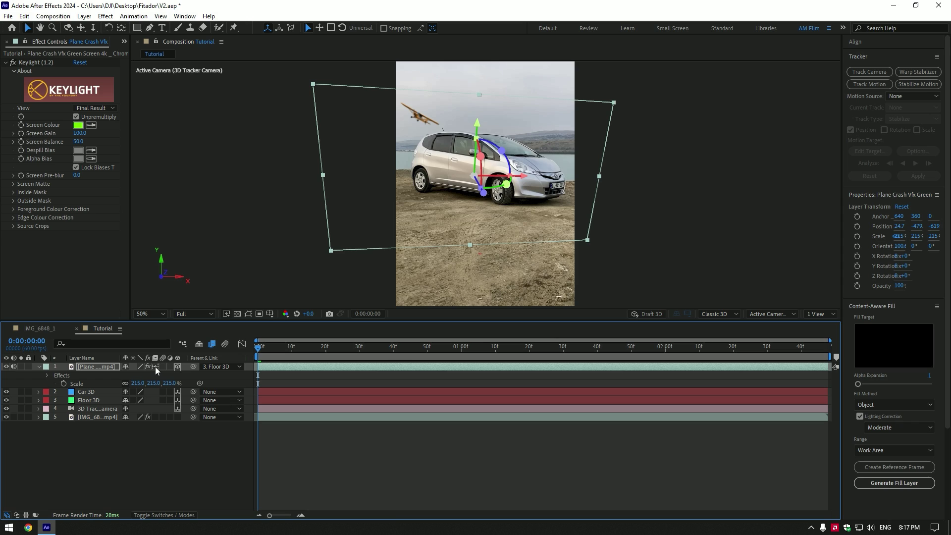
{"action": "left_click", "coordinate": [39, 367]}
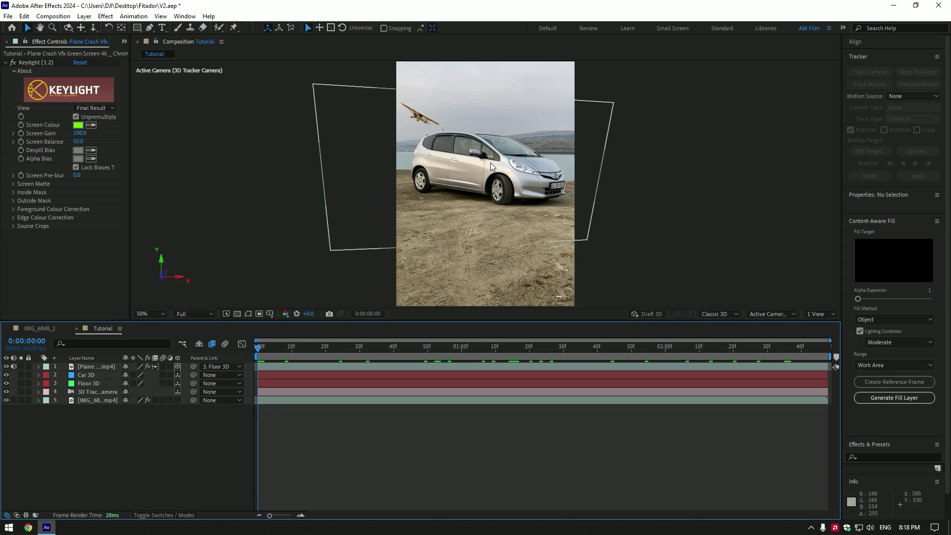
Step: Rename the IMG_6848_1.mp4 footage layer as Background / Car
{"action": "right_click", "coordinate": [98, 400]}
{"action": "left_click", "coordinate": [117, 376]}
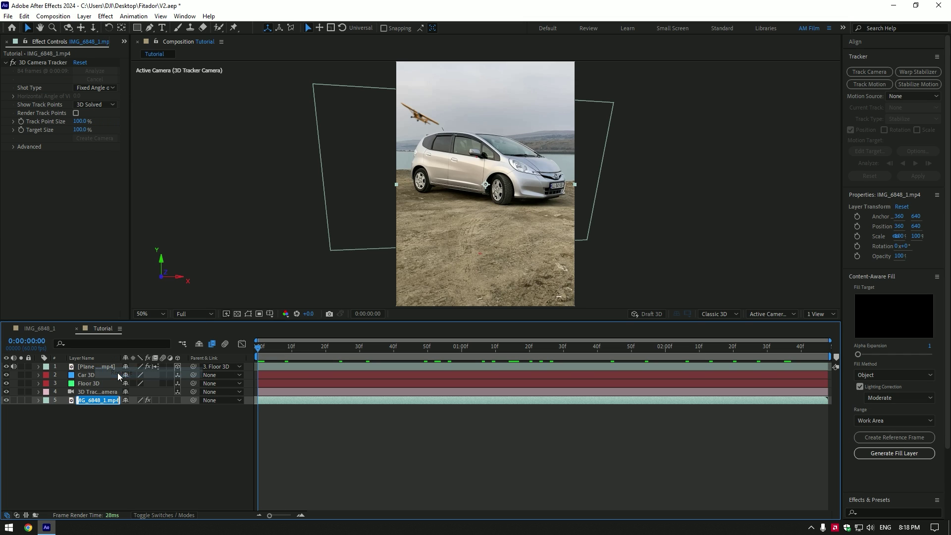
{"action": "type", "text": "Background / Car"}
{"action": "key", "text": "Return"}
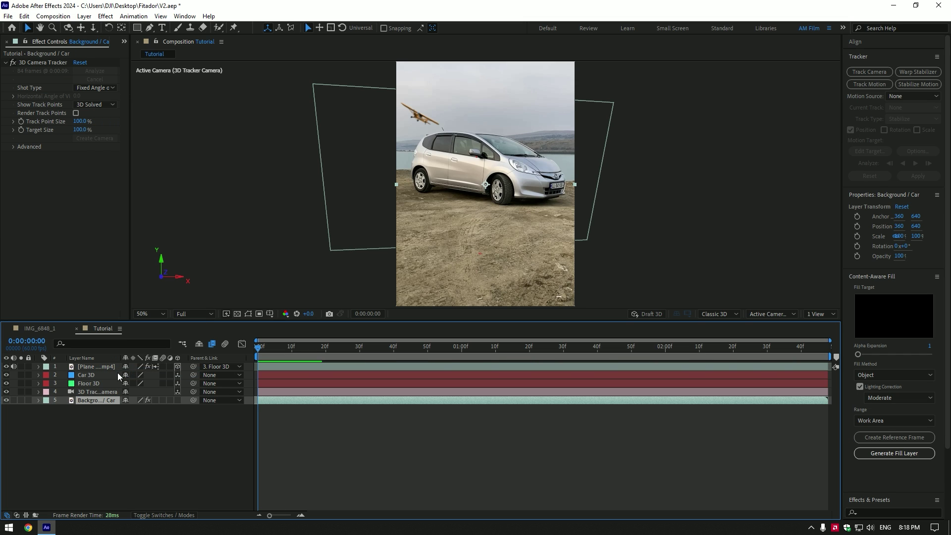
Step: Duplicate the Background / Car layer and rename the copy Clean
{"action": "key", "text": "ctrl+d"}
{"action": "right_click", "coordinate": [89, 400]}
{"action": "left_click", "coordinate": [126, 372]}
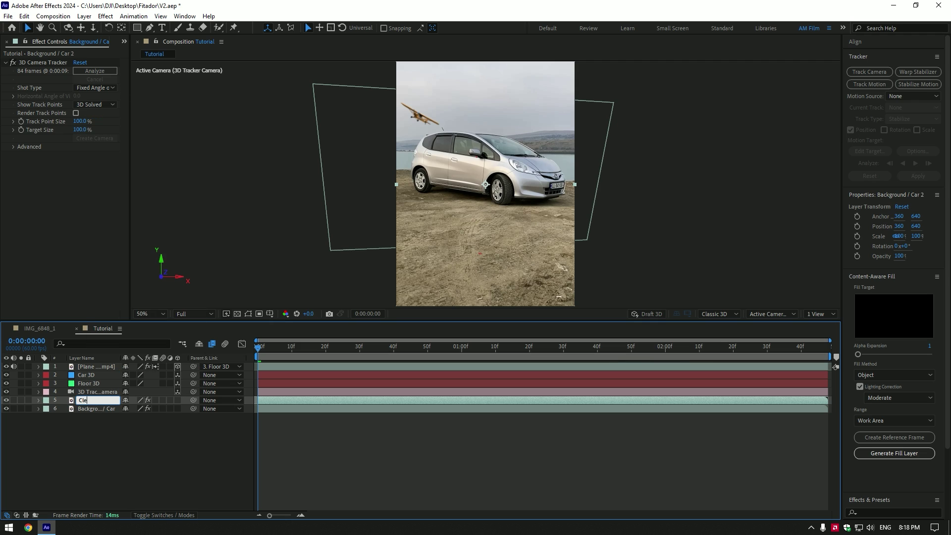
{"action": "type", "text": "Clean"}
Step: Duplicate the Clean layer and rename the copy Mirror
{"action": "key", "text": "ctrl+d"}
{"action": "right_click", "coordinate": [87, 403]}
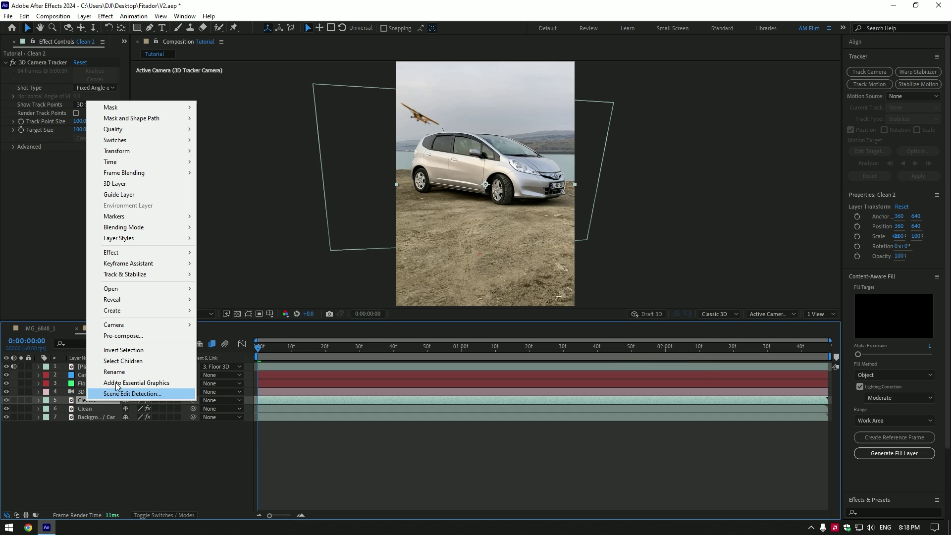
{"action": "left_click", "coordinate": [120, 373]}
{"action": "type", "text": "Mirror"}
{"action": "key", "text": "Return"}
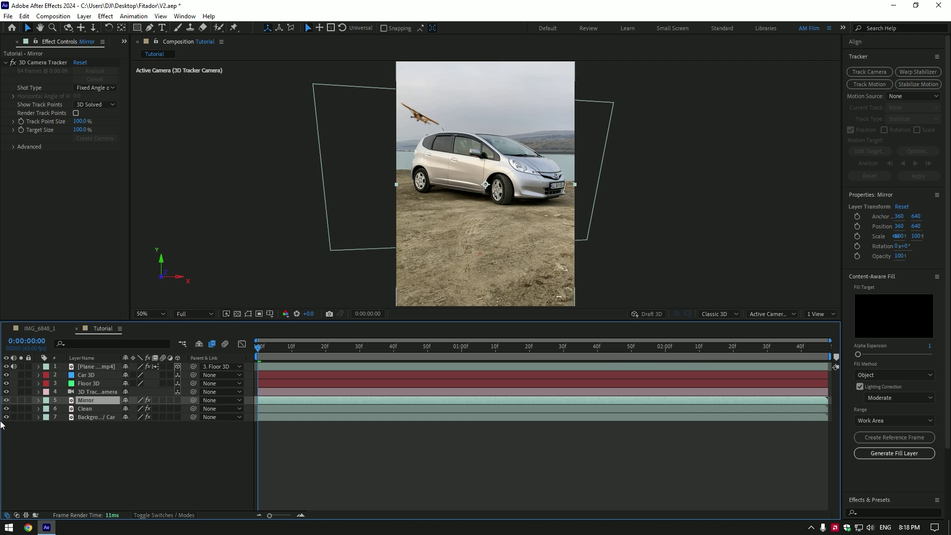
Step: Hide the Mirror and Background / Car layers and delete the 3D Camera Tracker effect from the Clean layer
{"action": "left_click", "coordinate": [96, 409]}
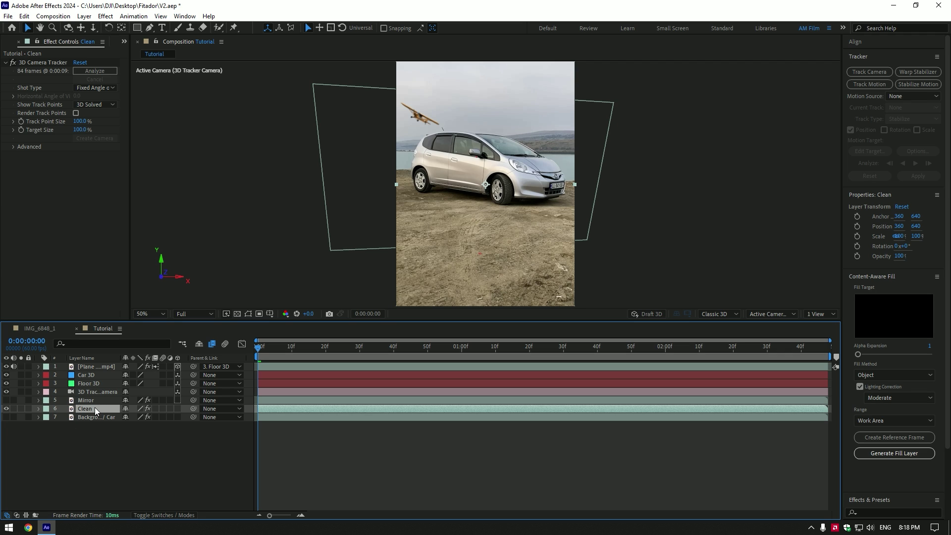
{"action": "key", "text": "h"}
{"action": "scroll", "coordinate": [486, 178], "scroll_direction": "up", "scroll_amount": 4}
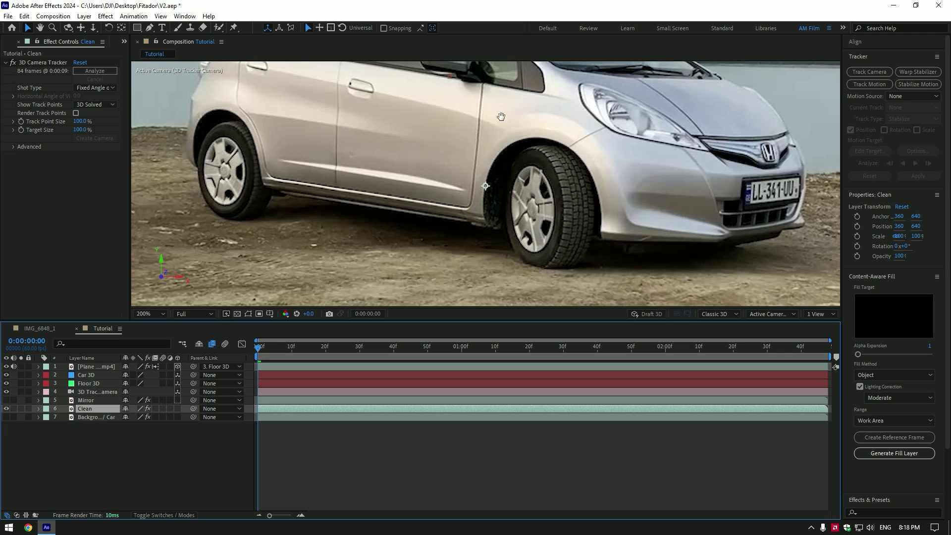
{"action": "scroll", "coordinate": [476, 171], "scroll_direction": "up", "scroll_amount": 1}
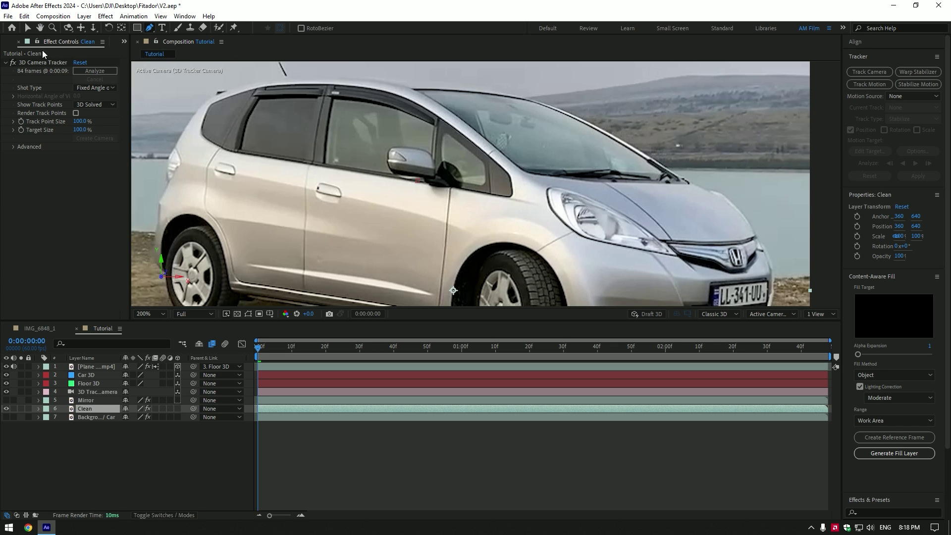
{"action": "left_click", "coordinate": [31, 64]}
{"action": "key", "text": "Delete"}
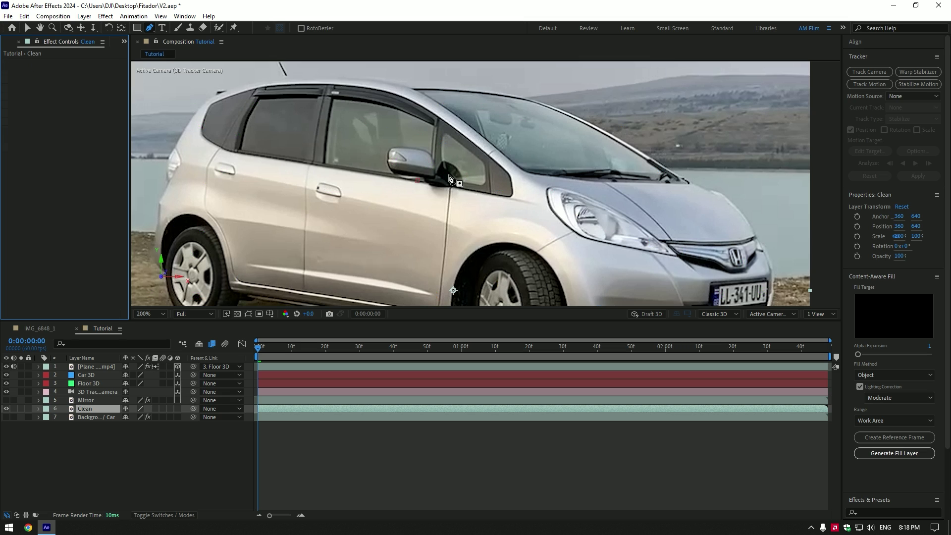
Step: Draw a closed Pen tool mask around the car's side mirror on the Clean layer
{"action": "left_click", "coordinate": [440, 164]}
{"action": "left_click", "coordinate": [450, 185]}
{"action": "left_click", "coordinate": [386, 144]}
{"action": "left_click", "coordinate": [397, 142]}
{"action": "left_click", "coordinate": [422, 143]}
{"action": "left_click", "coordinate": [436, 150]}
{"action": "left_click", "coordinate": [441, 164]}
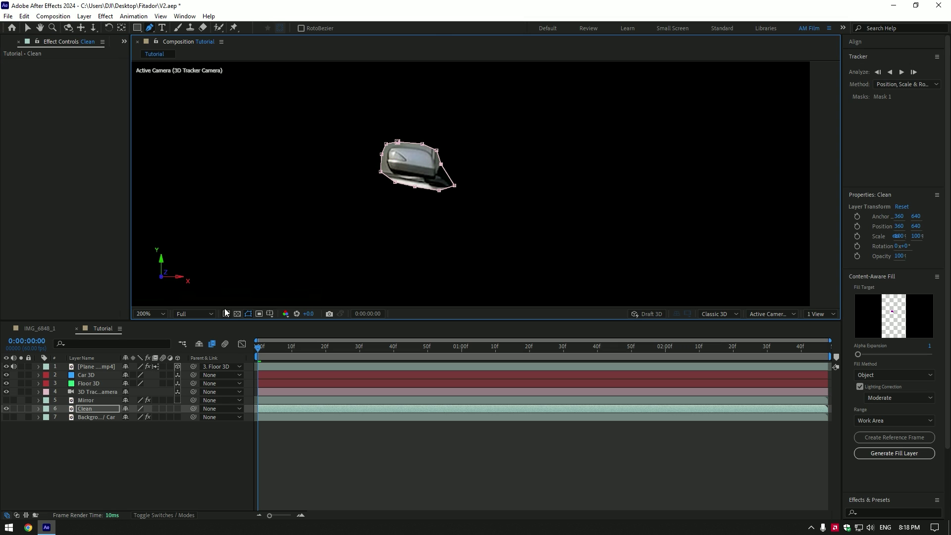
Step: Track the Clean layer's Mask 1 forward from the first frame
{"action": "key", "text": "m"}
{"action": "right_click", "coordinate": [88, 419]}
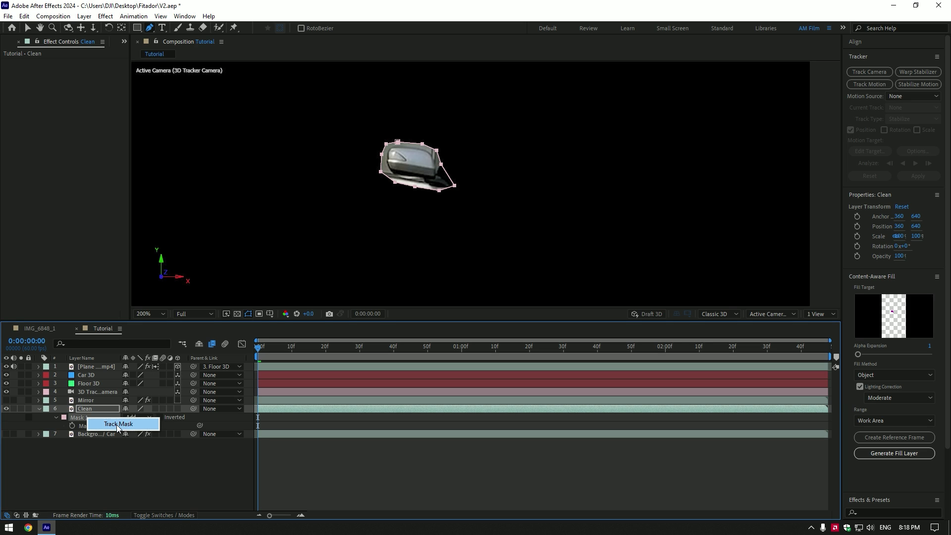
{"action": "left_click", "coordinate": [118, 424]}
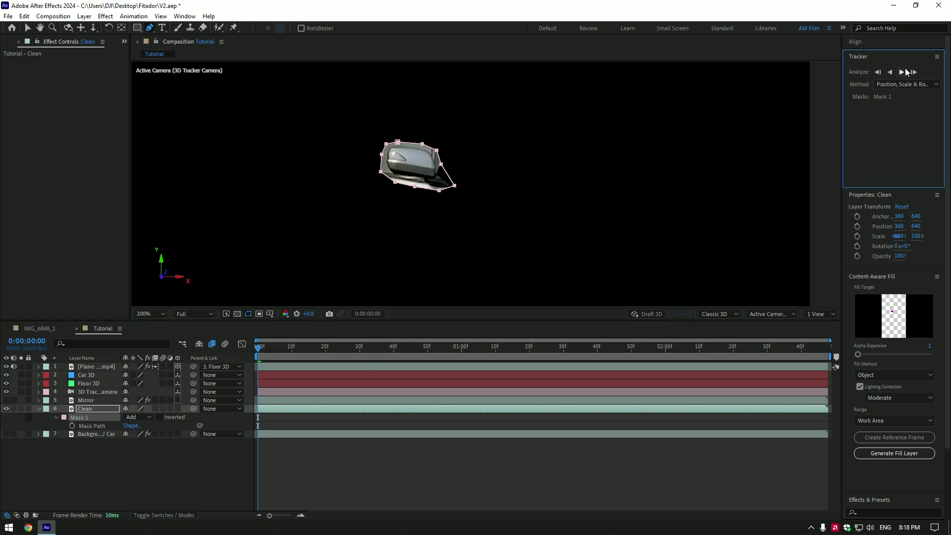
{"action": "left_click", "coordinate": [902, 72]}
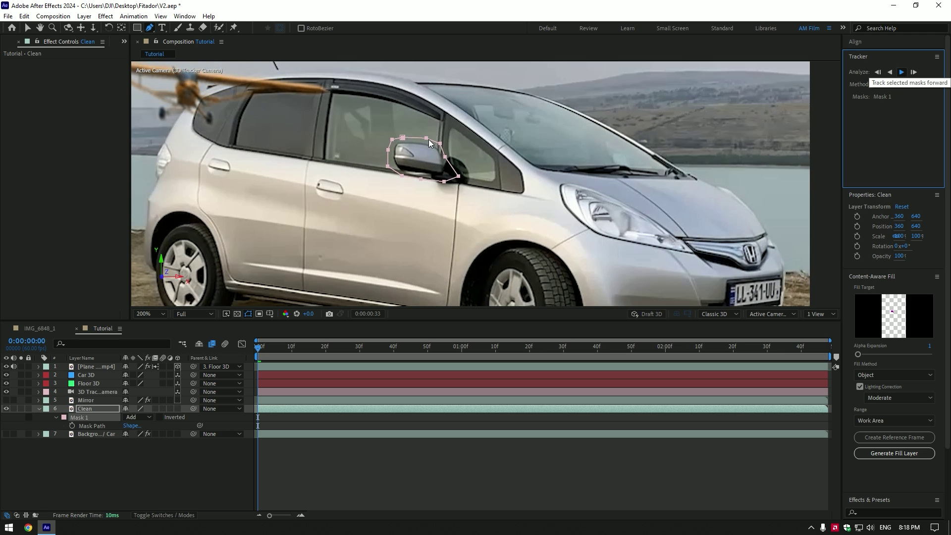
Step: Move the mask point beside the mirror outward at 0:00:00:41 and track the mask forward through the remaining frames
{"action": "scroll", "coordinate": [451, 158], "scroll_direction": "up", "scroll_amount": 1}
{"action": "left_click", "coordinate": [406, 129]}
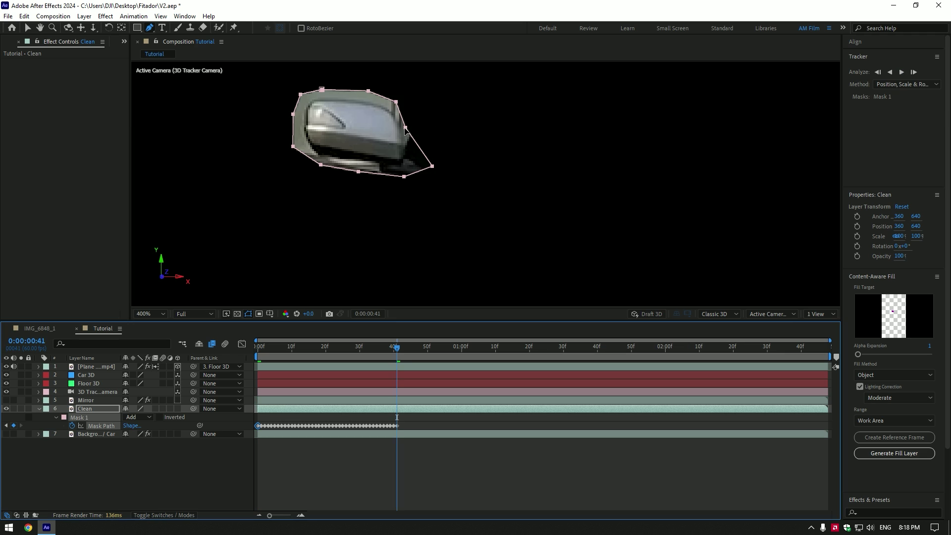
{"action": "key", "text": "v"}
{"action": "left_click_drag", "start_coordinate": [405, 128], "coordinate": [413, 123]}
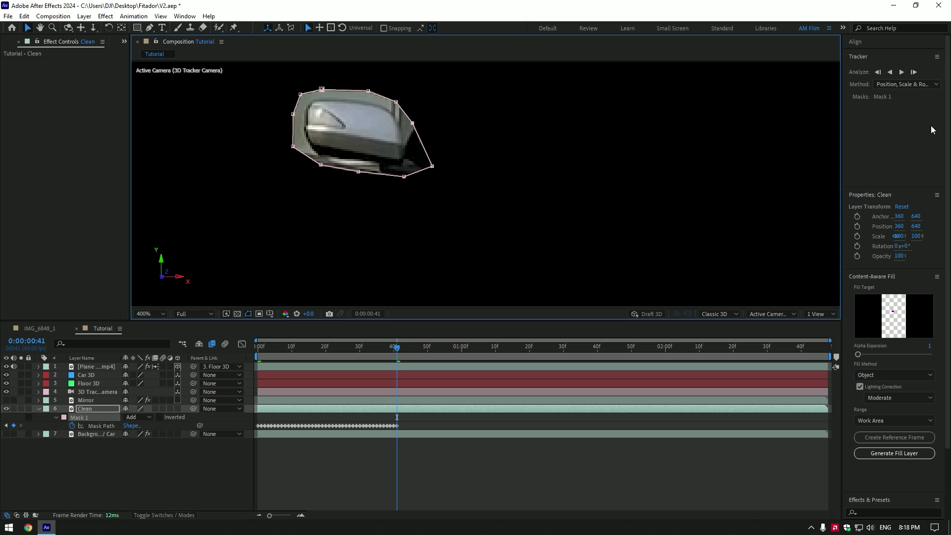
{"action": "left_click", "coordinate": [902, 73]}
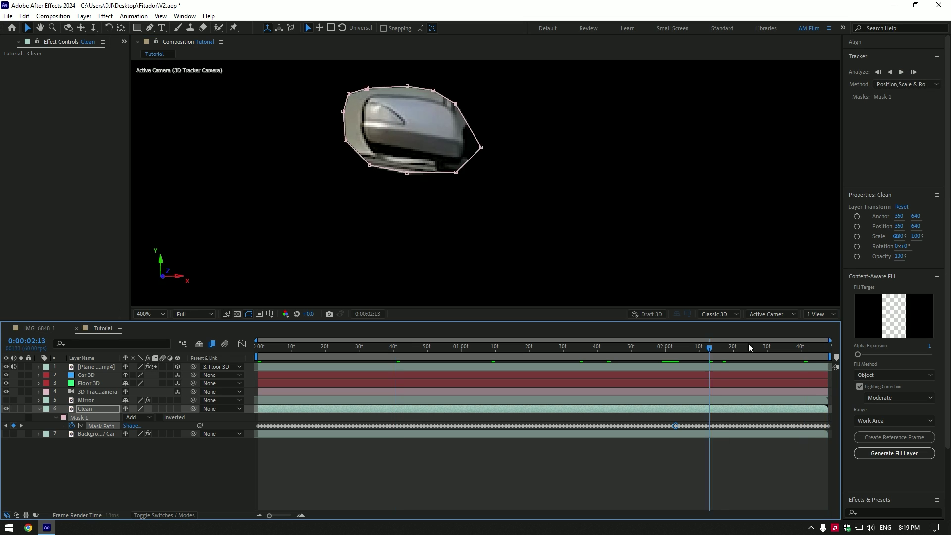
Step: Check the tracked mask back to the first frame and set the mode of Mask 1 to Subtract
{"action": "left_click_drag", "start_coordinate": [749, 348], "coordinate": [197, 351]}
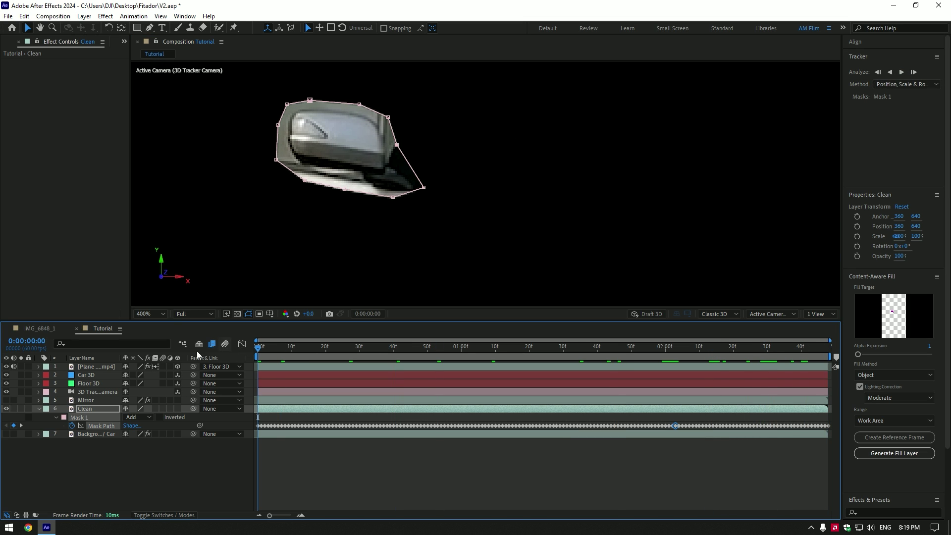
{"action": "left_click", "coordinate": [135, 417]}
{"action": "left_click", "coordinate": [145, 448]}
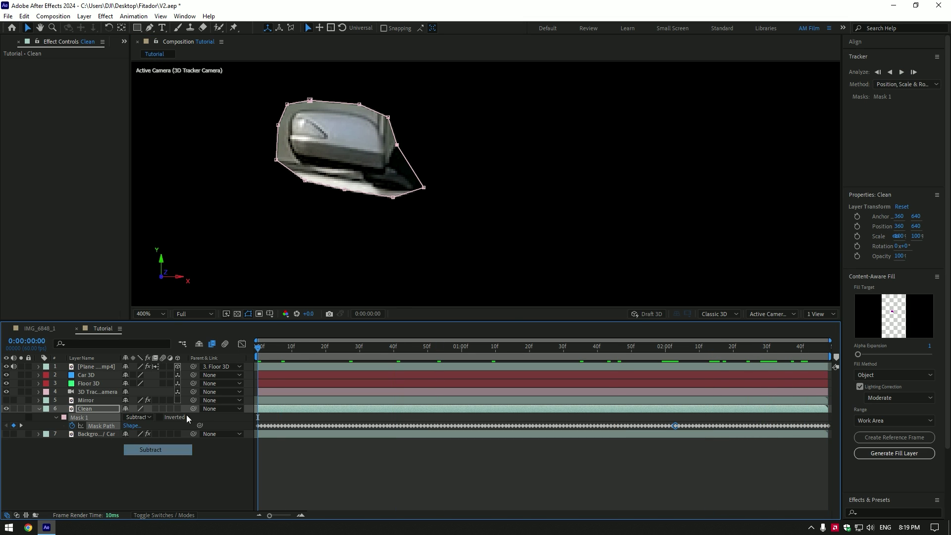
{"action": "scroll", "coordinate": [405, 216], "scroll_direction": "down", "scroll_amount": 2}
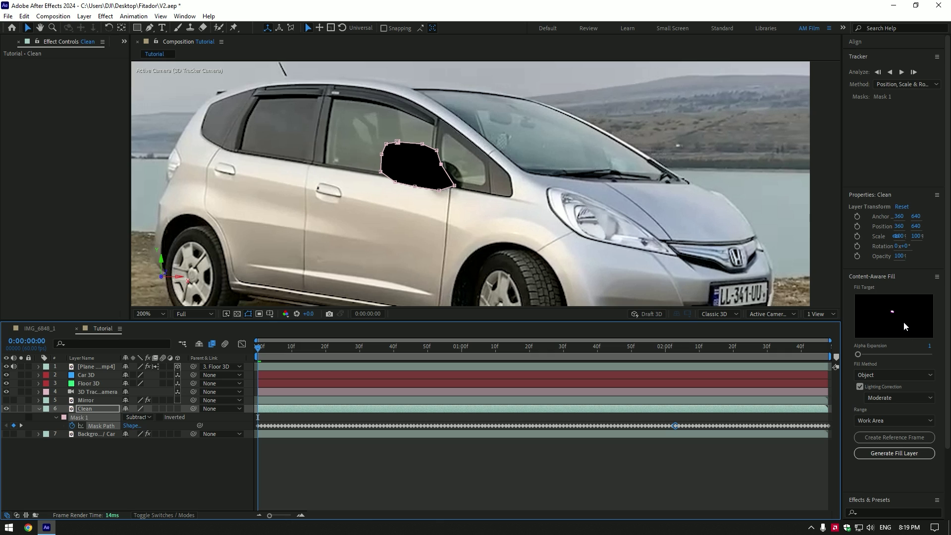
Step: Generate a Content-Aware Fill layer for the mirror hole with the Object method, Moderate lighting correction and Work Area range, and check the result
{"action": "scroll", "coordinate": [903, 307], "scroll_direction": "down", "scroll_amount": 2}
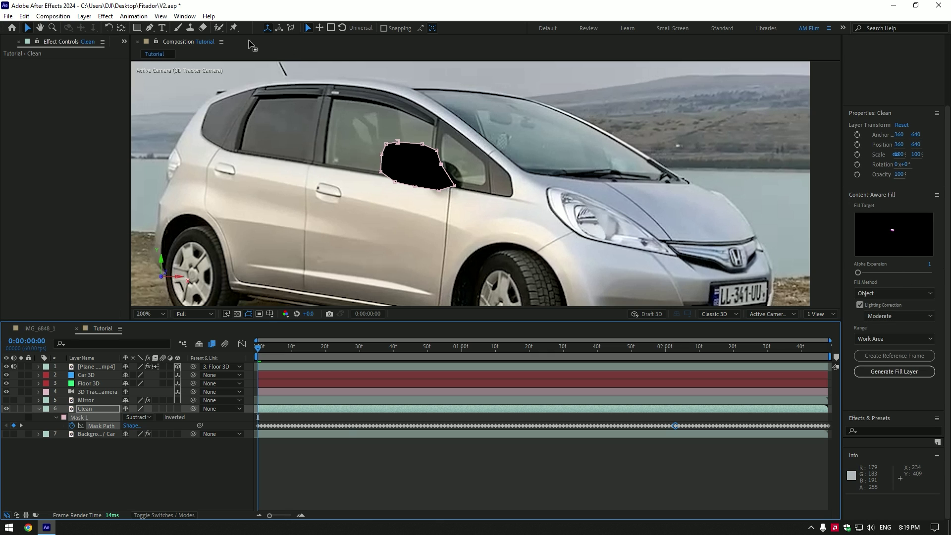
{"action": "left_click", "coordinate": [189, 18]}
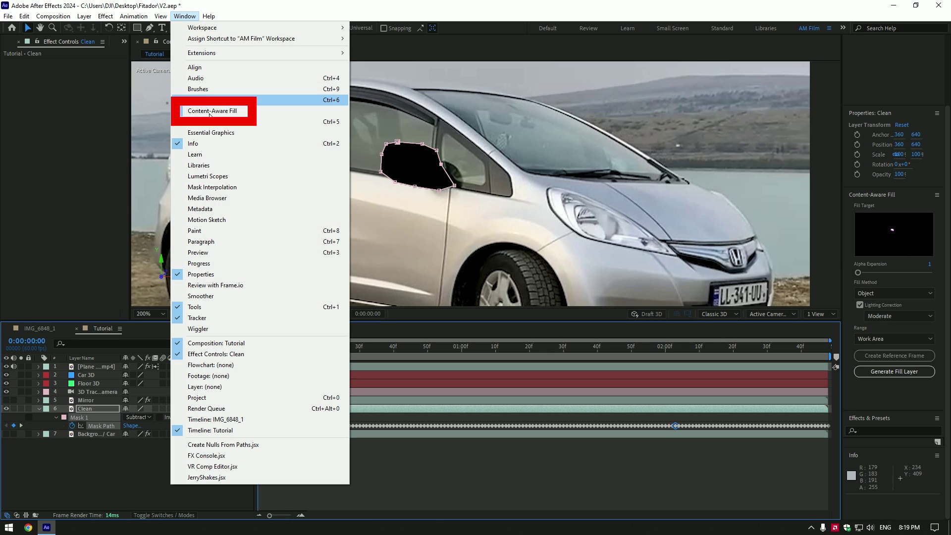
{"action": "left_click", "coordinate": [320, 4]}
{"action": "left_click", "coordinate": [900, 316]}
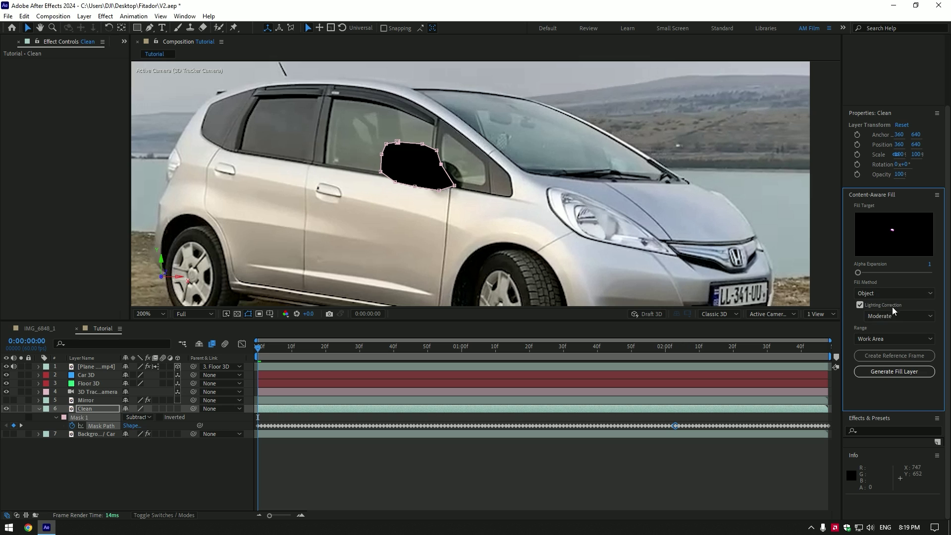
{"action": "left_click", "coordinate": [895, 338]}
{"action": "left_click", "coordinate": [890, 373]}
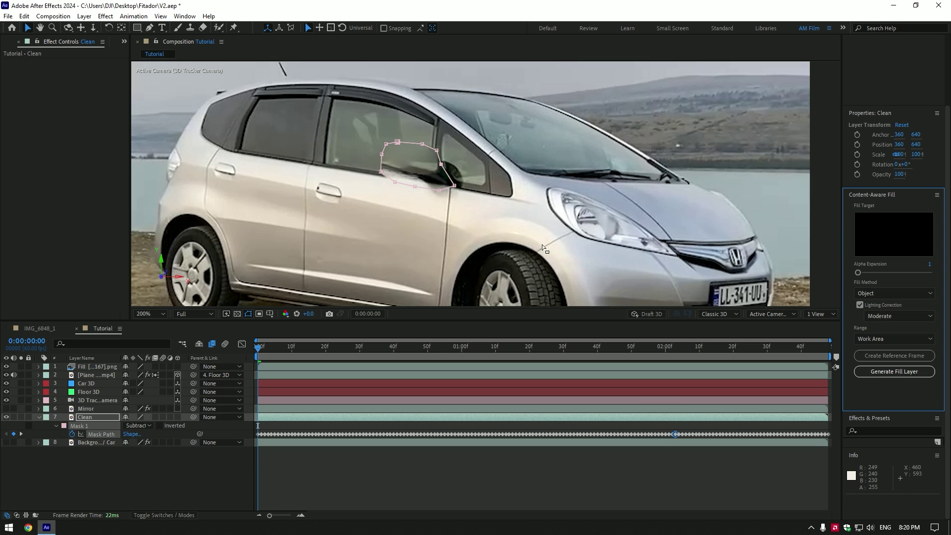
{"action": "scroll", "coordinate": [542, 244], "scroll_direction": "down", "scroll_amount": 1}
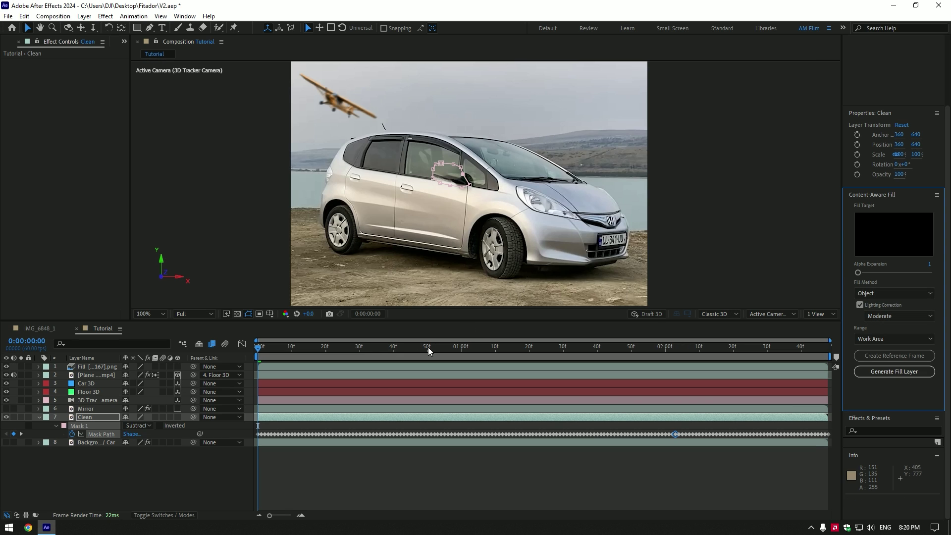
{"action": "left_click_drag", "start_coordinate": [428, 347], "coordinate": [488, 344]}
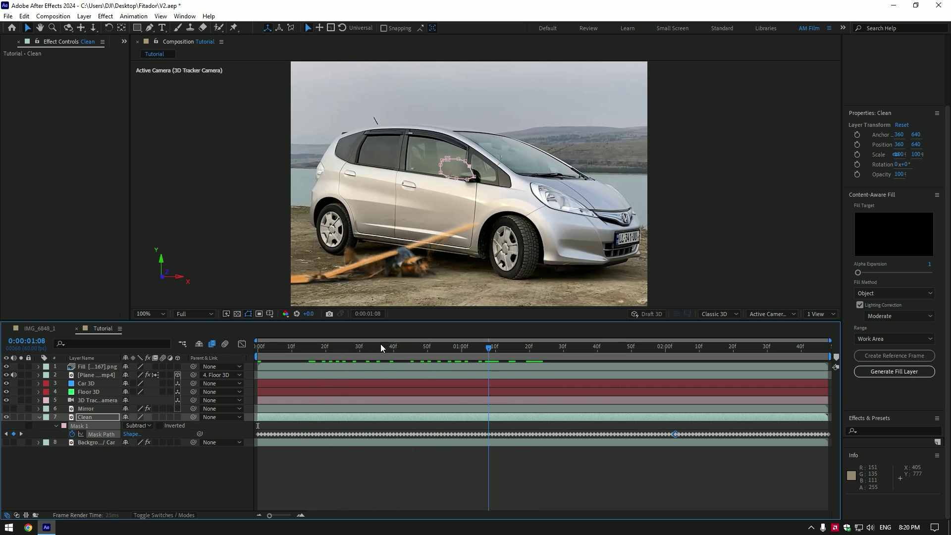
{"action": "left_click_drag", "start_coordinate": [380, 344], "coordinate": [213, 348]}
Step: Show the Mirror and Background / Car layers again and delete the 3D Camera Tracker effect from the Mirror layer
{"action": "left_click", "coordinate": [38, 417]}
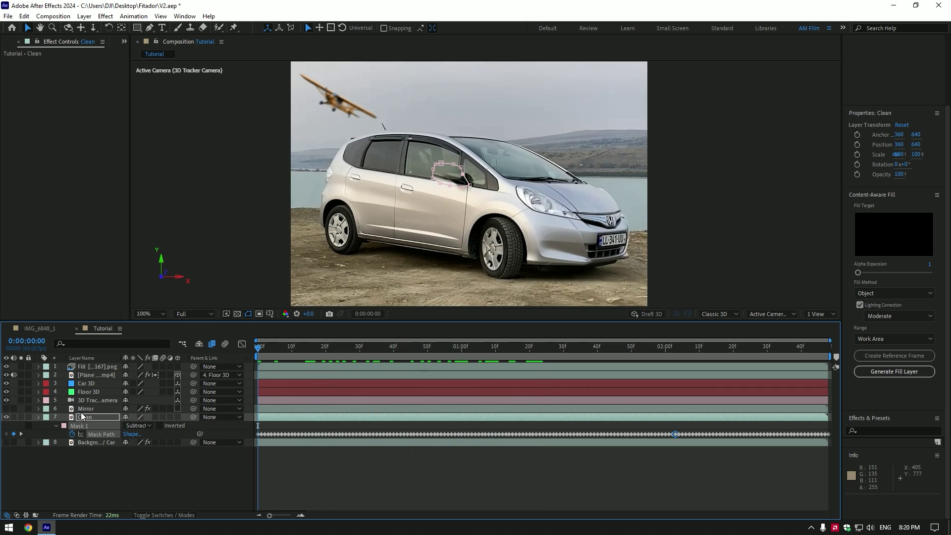
{"action": "left_click", "coordinate": [84, 410]}
{"action": "left_click", "coordinate": [6, 425]}
{"action": "key", "text": "comma"}
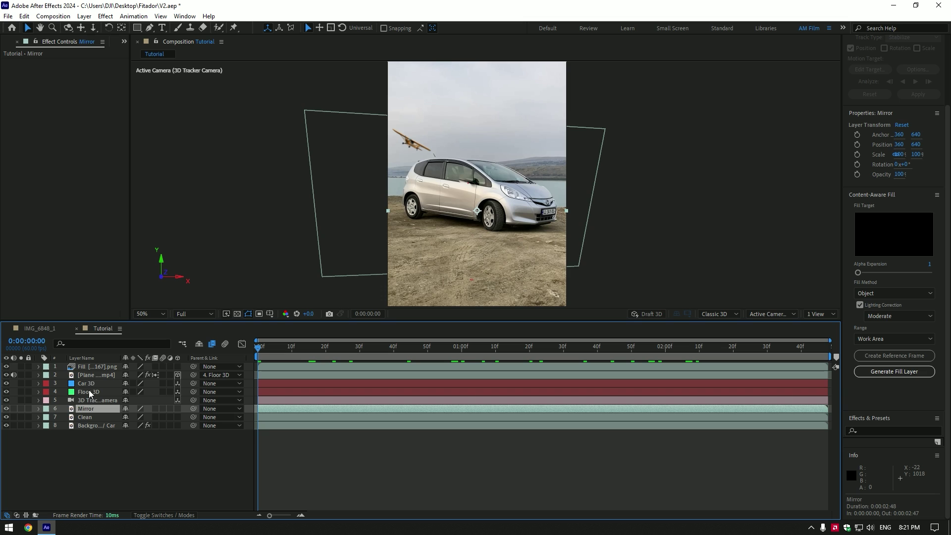
Step: Move the Fill [000-167].png layer directly below the Mirror layer and check the footage from the first frame
{"action": "left_click", "coordinate": [89, 367]}
{"action": "left_click_drag", "start_coordinate": [85, 370], "coordinate": [90, 413]}
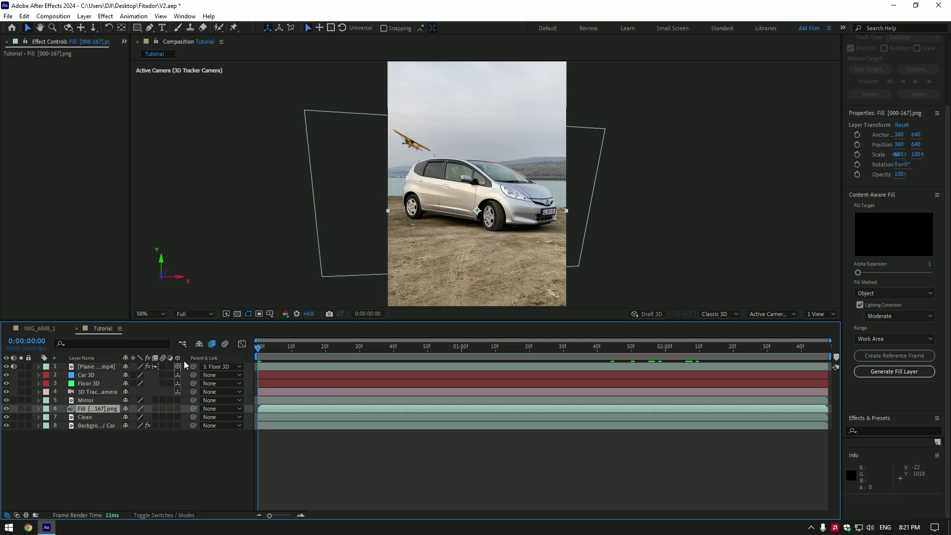
{"action": "key", "text": "period"}
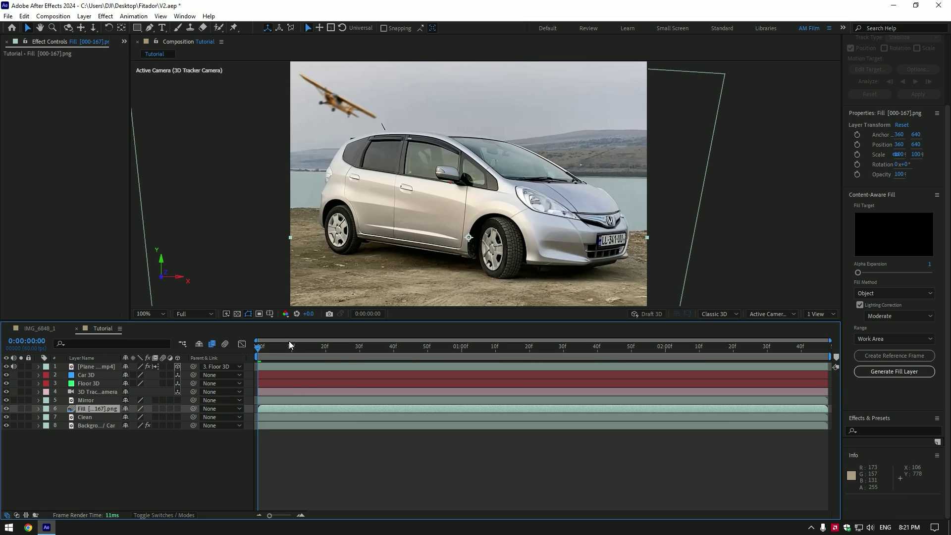
{"action": "left_click_drag", "start_coordinate": [283, 345], "coordinate": [257, 342]}
Step: Select the car's side mirror with the Roto Brush on the Mirror layer, excluding the surrounding window and door
{"action": "scroll", "coordinate": [420, 176], "scroll_direction": "up", "scroll_amount": 1}
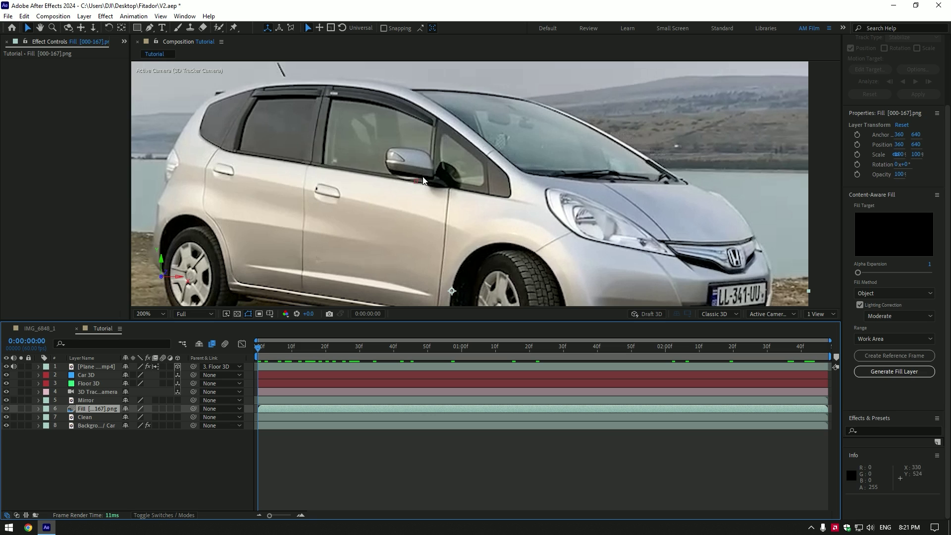
{"action": "left_click", "coordinate": [218, 28]}
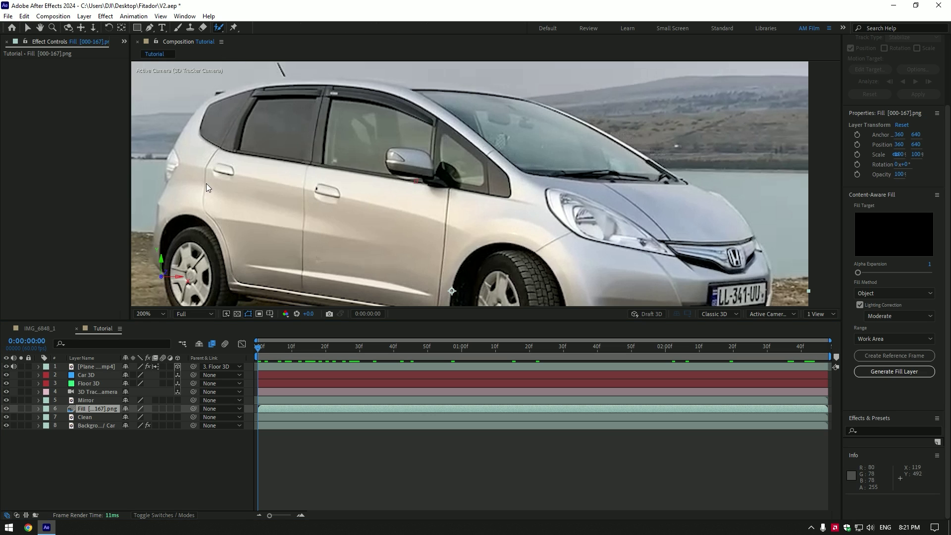
{"action": "left_click", "coordinate": [89, 400]}
{"action": "double_click", "coordinate": [90, 400]}
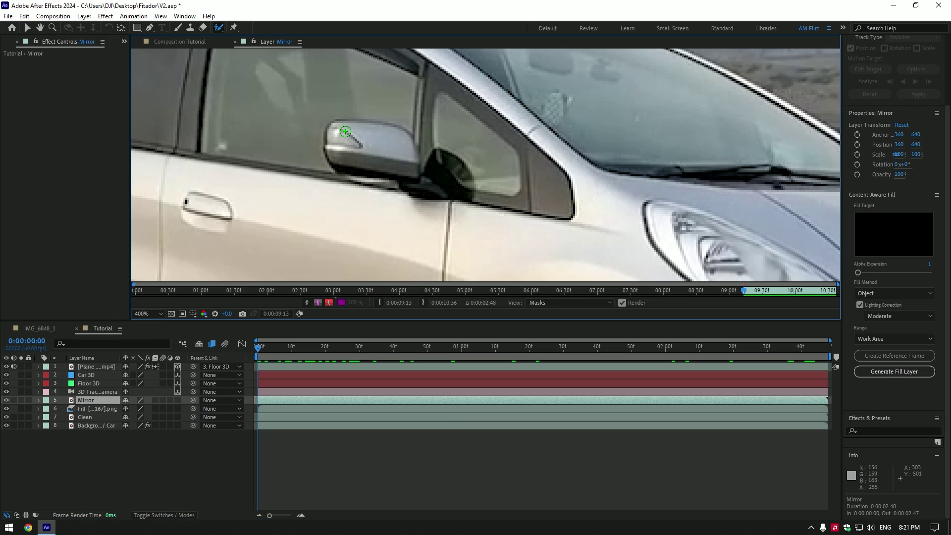
{"action": "mouse_move", "coordinate": [342, 132]}
{"action": "left_mouse_down"}
{"action": "mouse_move", "coordinate": [393, 173]}
{"action": "mouse_move", "coordinate": [397, 130]}
{"action": "left_mouse_up"}
{"action": "left_click_drag", "start_coordinate": [426, 175], "coordinate": [416, 122], "text": "alt"}
{"action": "left_click_drag", "start_coordinate": [328, 137], "coordinate": [335, 125]}
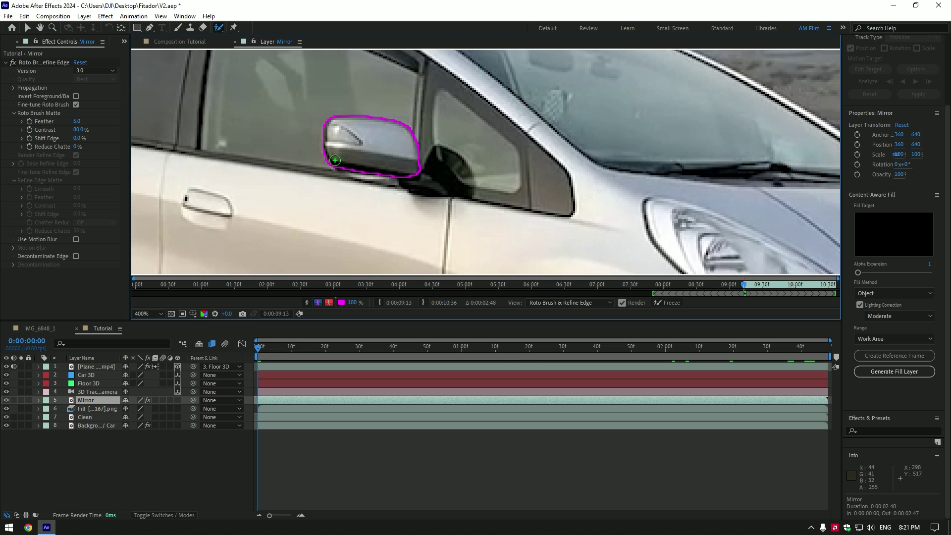
Step: Set the Roto Brush Matte Feather to 10 on the Mirror layer
{"action": "left_click", "coordinate": [79, 121]}
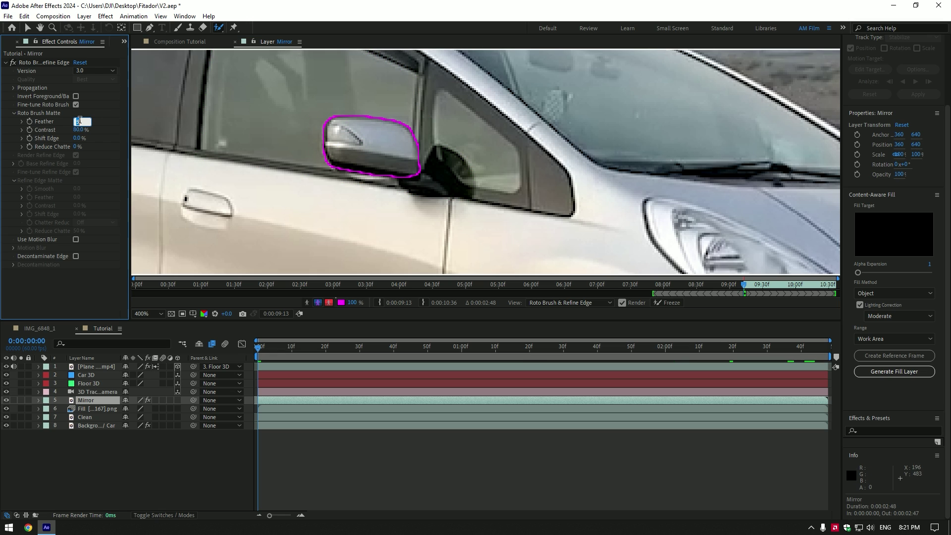
{"action": "type", "text": "10"}
{"action": "key", "text": "Return"}
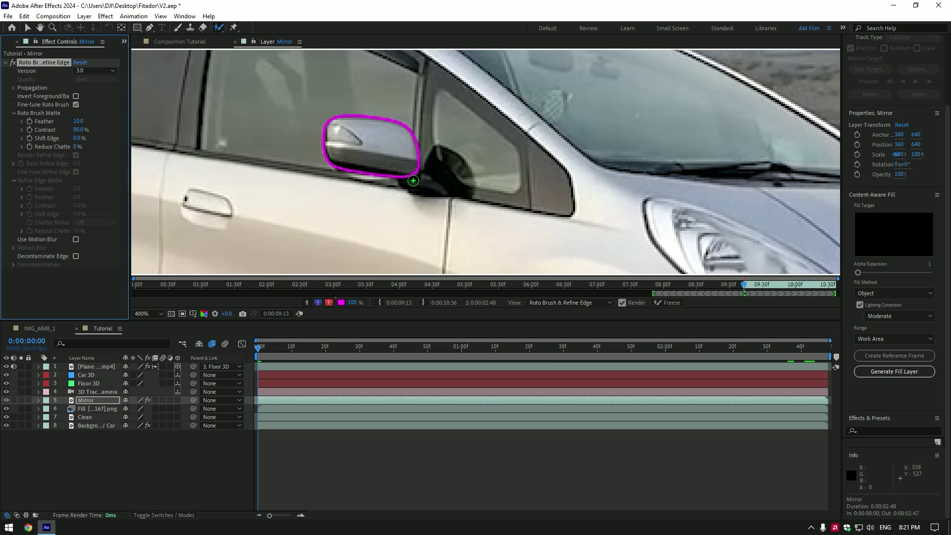
Step: Freeze the Roto Brush propagation of the Mirror layer and return to the Tutorial composition with the Selection tool
{"action": "key", "text": "comma"}
{"action": "left_click", "coordinate": [663, 303]}
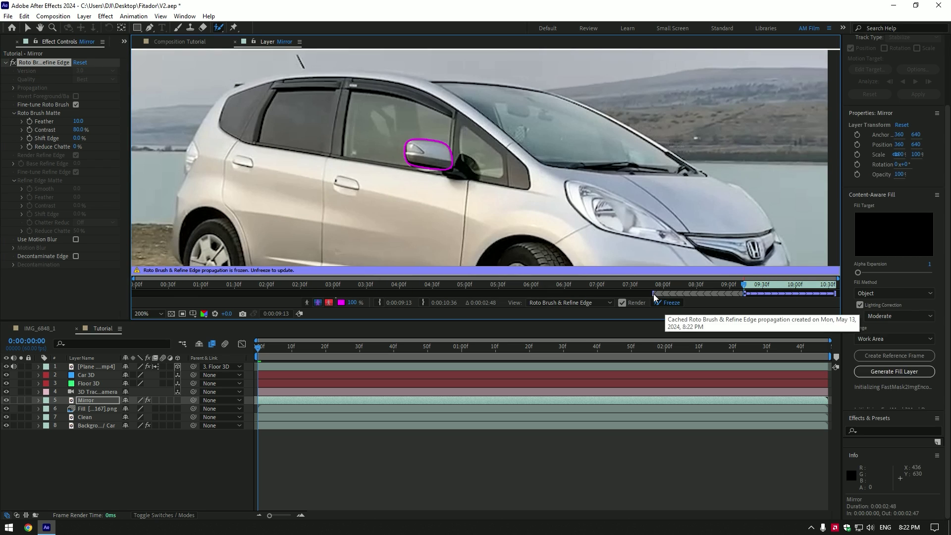
{"action": "left_click", "coordinate": [183, 43]}
{"action": "key", "text": "v"}
{"action": "key", "text": "comma"}
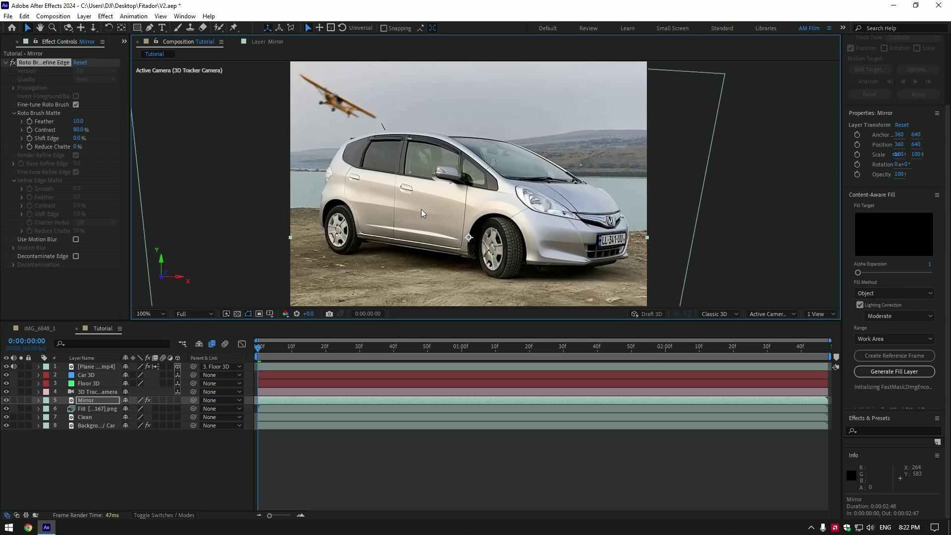
Step: Add Position and Rotation keyframes to the Mirror layer at 0:00:00:52, where the plane's wing reaches the mirror
{"action": "left_click_drag", "start_coordinate": [284, 348], "coordinate": [434, 344]}
{"action": "key", "text": "period"}
{"action": "key", "text": "p"}
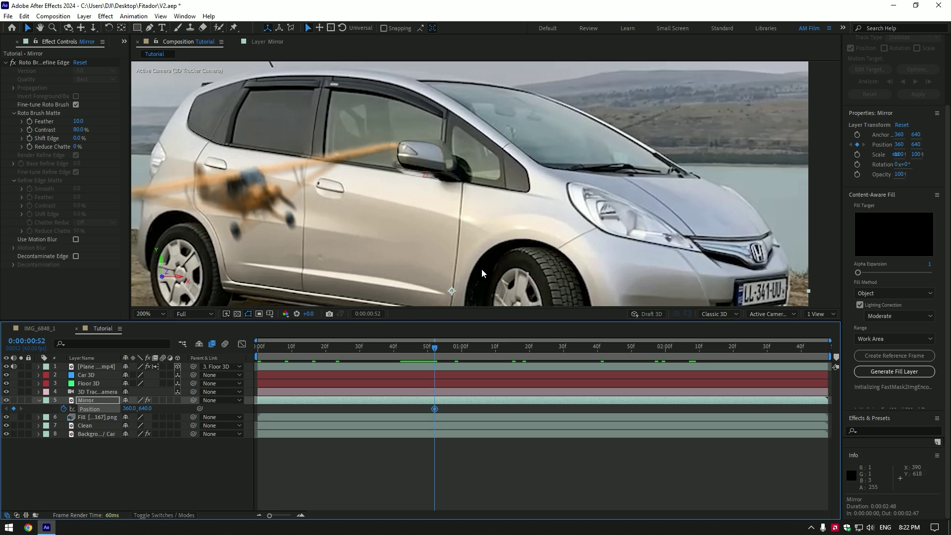
{"action": "key", "text": "comma"}
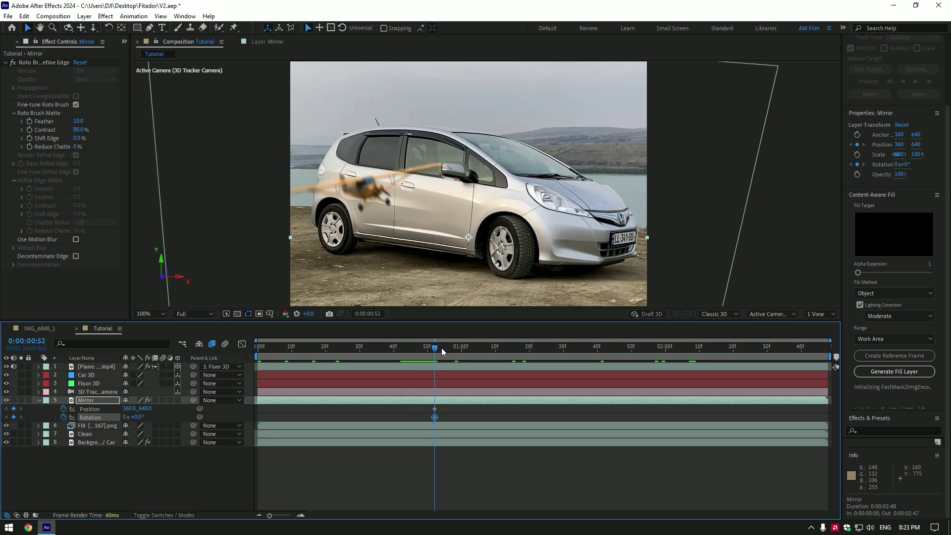
Step: At 0:00:01:23, move the Mirror layer down to the ground at position 619, 985 and give it one full rotation
{"action": "key", "text": "space"}
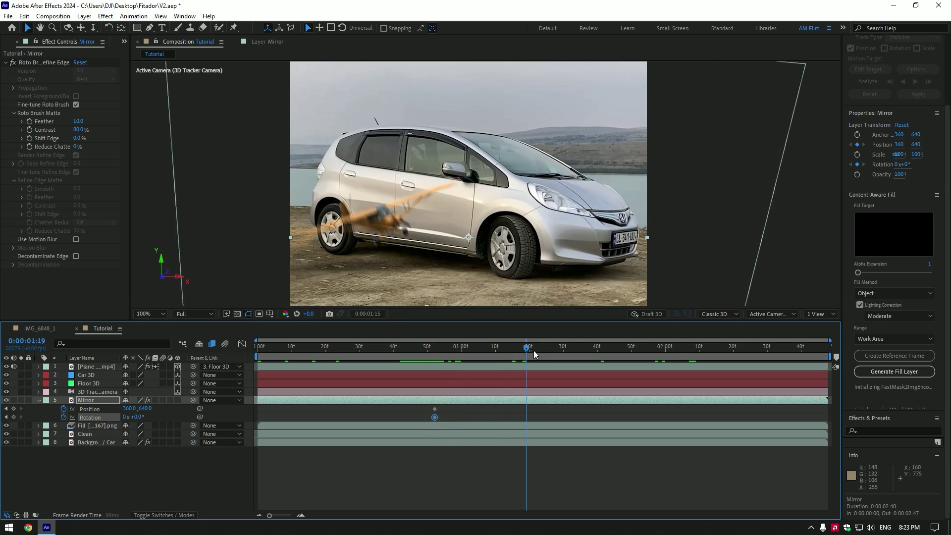
{"action": "left_click_drag", "start_coordinate": [490, 195], "coordinate": [535, 246]}
{"action": "scroll", "coordinate": [535, 246], "scroll_direction": "down", "scroll_amount": 1}
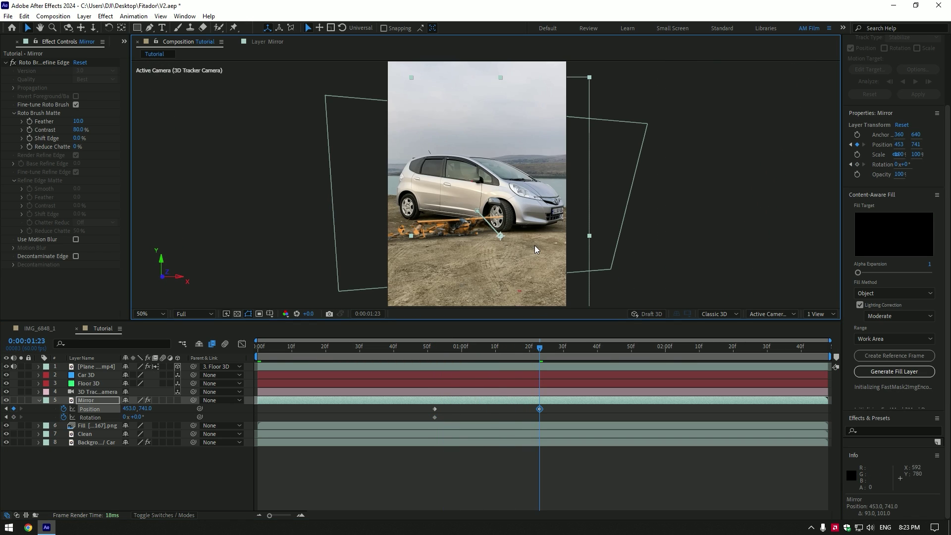
{"action": "left_click_drag", "start_coordinate": [497, 202], "coordinate": [538, 264]}
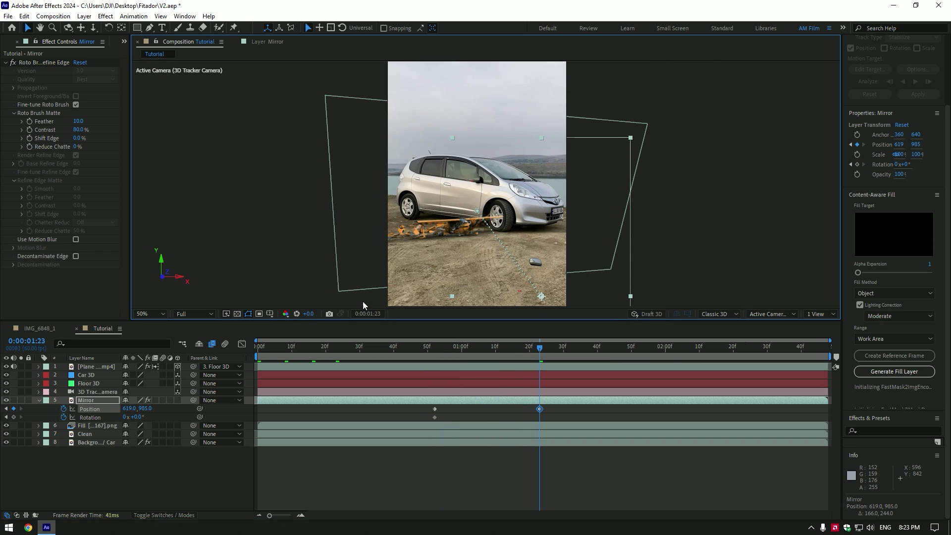
{"action": "left_click_drag", "start_coordinate": [126, 417], "coordinate": [131, 418]}
{"action": "left_click", "coordinate": [233, 459]}
Step: Add a Scale keyframe of 100% to the Mirror layer at 0:00:00:52 and show all of its animated properties
{"action": "left_click_drag", "start_coordinate": [536, 349], "coordinate": [515, 348]}
{"action": "mouse_move", "coordinate": [439, 348]}
{"action": "left_mouse_down"}
{"action": "mouse_move", "coordinate": [425, 349]}
{"action": "mouse_move", "coordinate": [435, 349]}
{"action": "left_mouse_up"}
{"action": "left_click", "coordinate": [386, 403]}
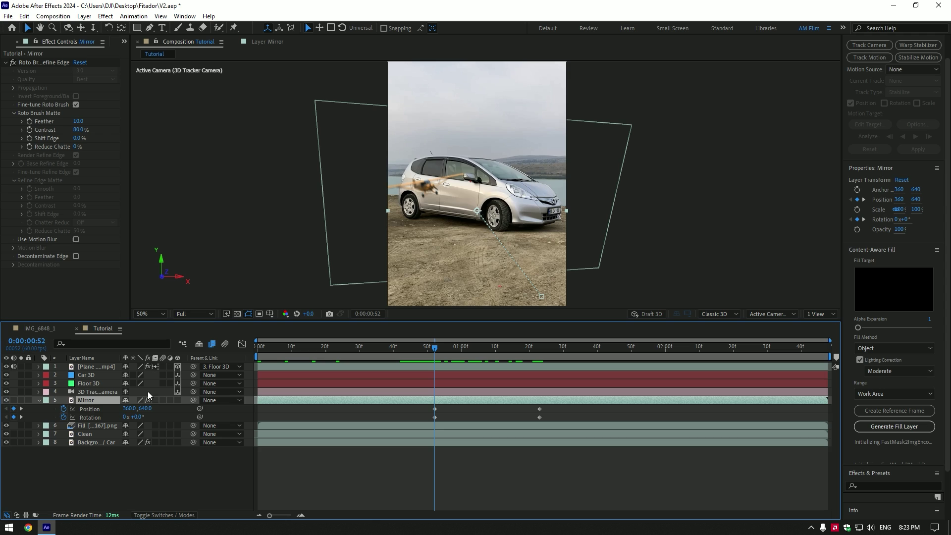
{"action": "key", "text": "s"}
{"action": "left_click", "coordinate": [64, 409]}
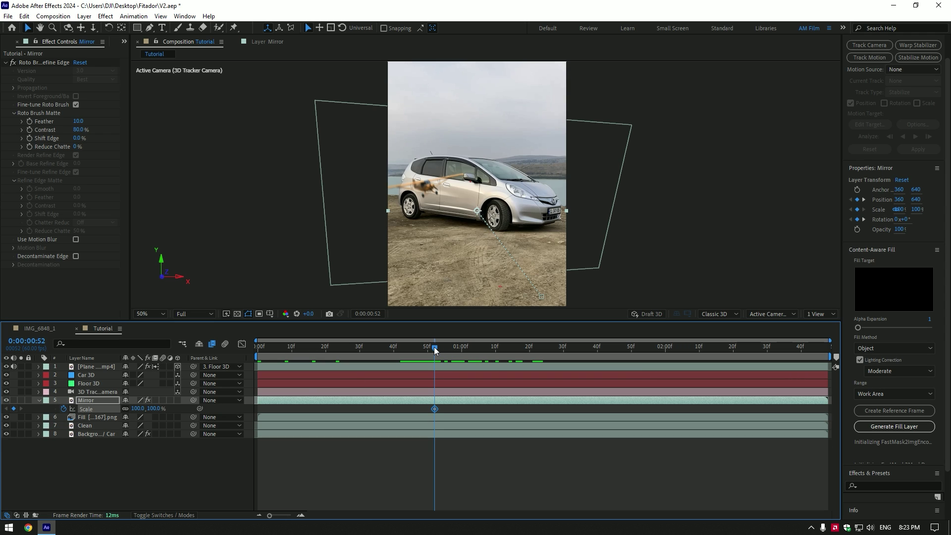
{"action": "key", "text": "u"}
Step: At 0:00:01:23, scale the Mirror layer to 264% and move it below the frame to position 891, 1609
{"action": "left_click_drag", "start_coordinate": [434, 348], "coordinate": [540, 353]}
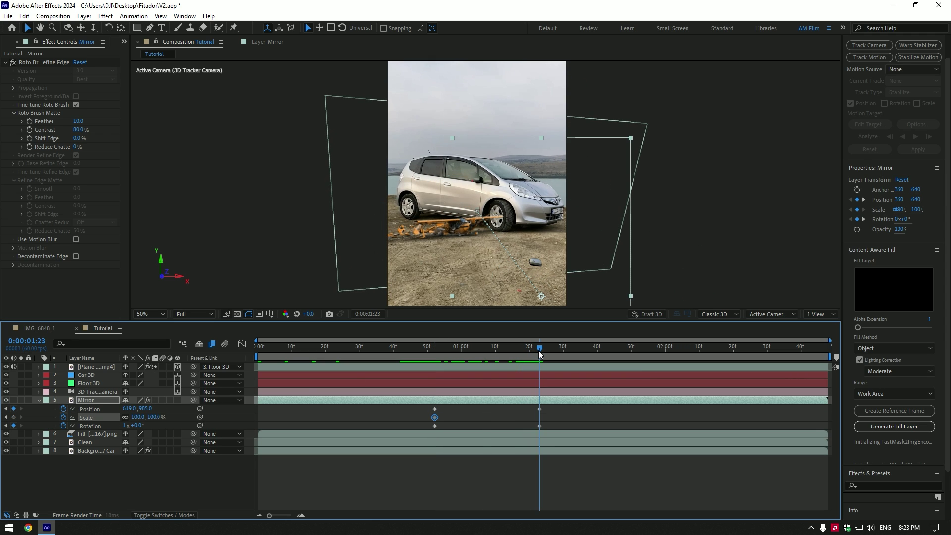
{"action": "left_click_drag", "start_coordinate": [138, 416], "coordinate": [218, 414]}
{"action": "scroll", "coordinate": [473, 201], "scroll_direction": "down", "scroll_amount": 2}
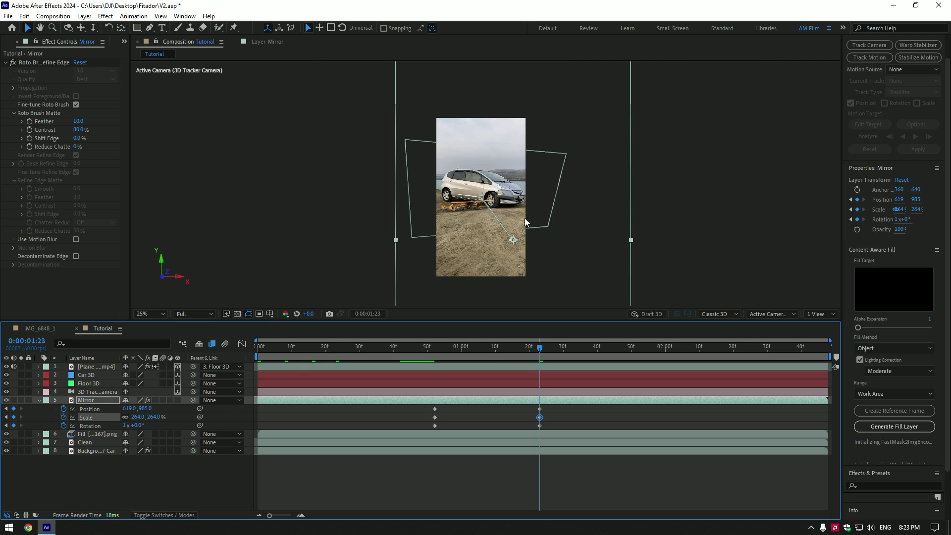
{"action": "left_click_drag", "start_coordinate": [506, 197], "coordinate": [540, 274]}
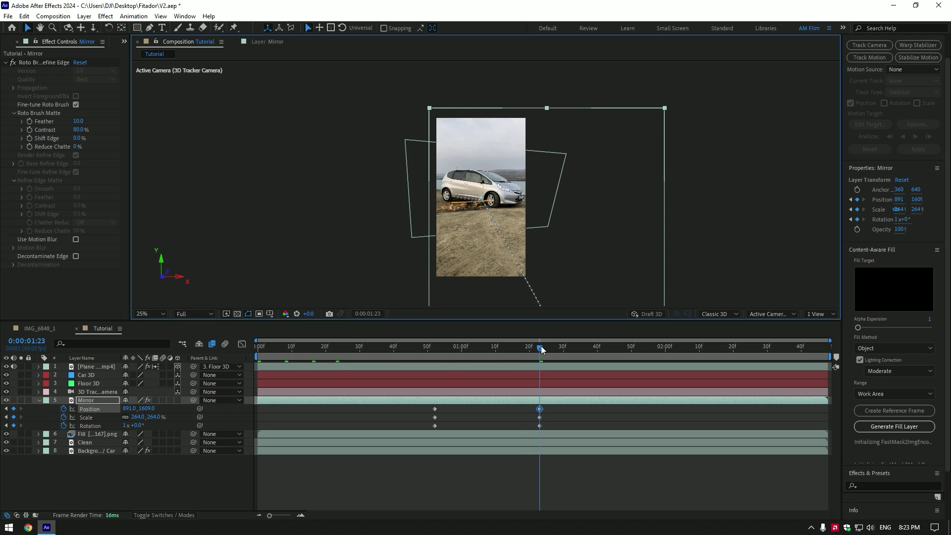
Step: Enable motion blur on the Mirror layer and preview the mirror flying off the car
{"action": "left_click_drag", "start_coordinate": [541, 346], "coordinate": [436, 351]}
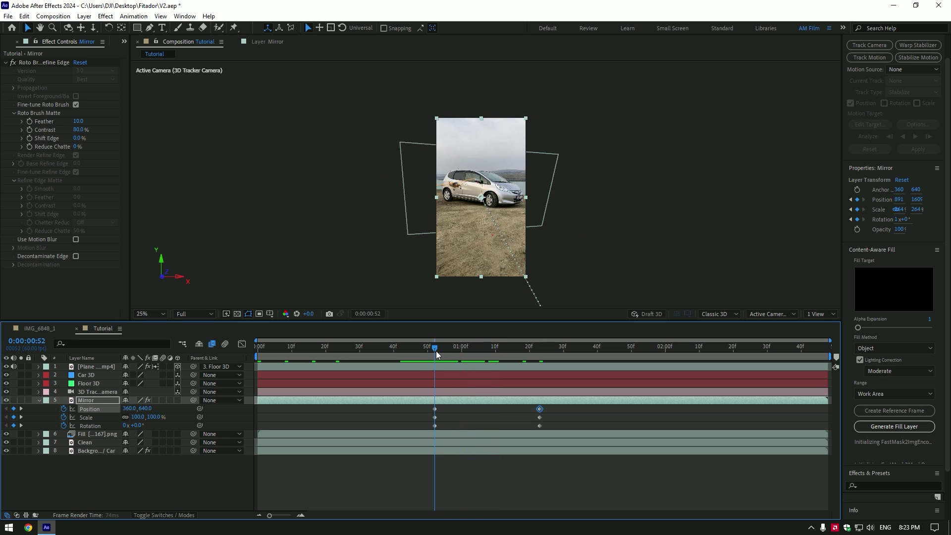
{"action": "left_click", "coordinate": [163, 400]}
{"action": "left_click", "coordinate": [39, 401]}
{"action": "key", "text": "space"}
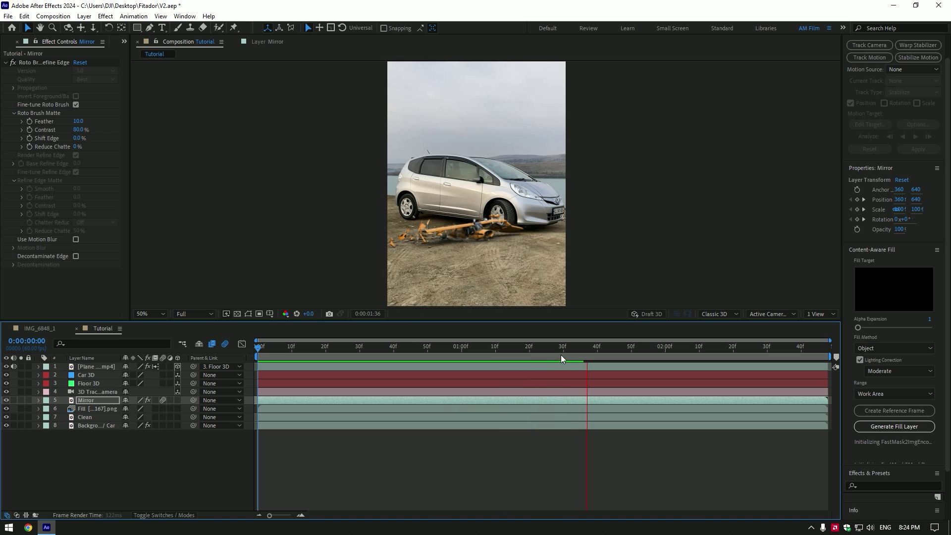
{"action": "left_click_drag", "start_coordinate": [576, 352], "coordinate": [269, 355]}
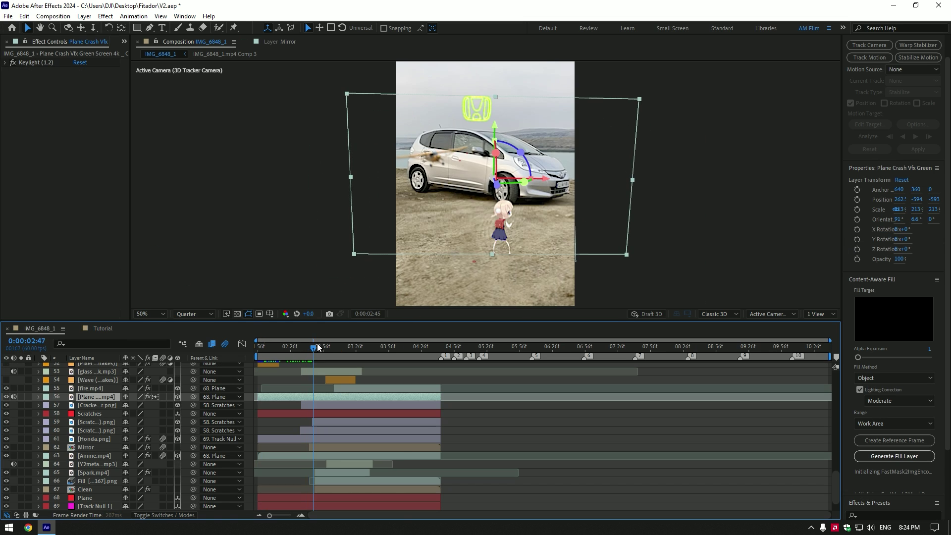
Step: Place the Spark.mp4 layer directly below the Mirror layer, shift it two frames earlier and check the sparks at impact
{"action": "mouse_move", "coordinate": [314, 346]}
{"action": "left_mouse_down"}
{"action": "mouse_move", "coordinate": [331, 341]}
{"action": "mouse_move", "coordinate": [308, 341]}
{"action": "mouse_move", "coordinate": [317, 338]}
{"action": "left_mouse_up"}
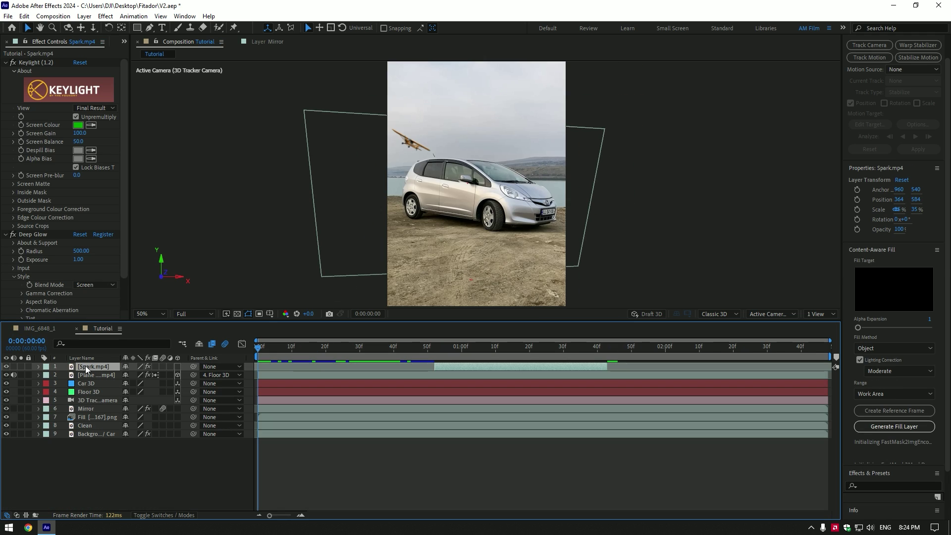
{"action": "left_click_drag", "start_coordinate": [89, 369], "coordinate": [84, 417]}
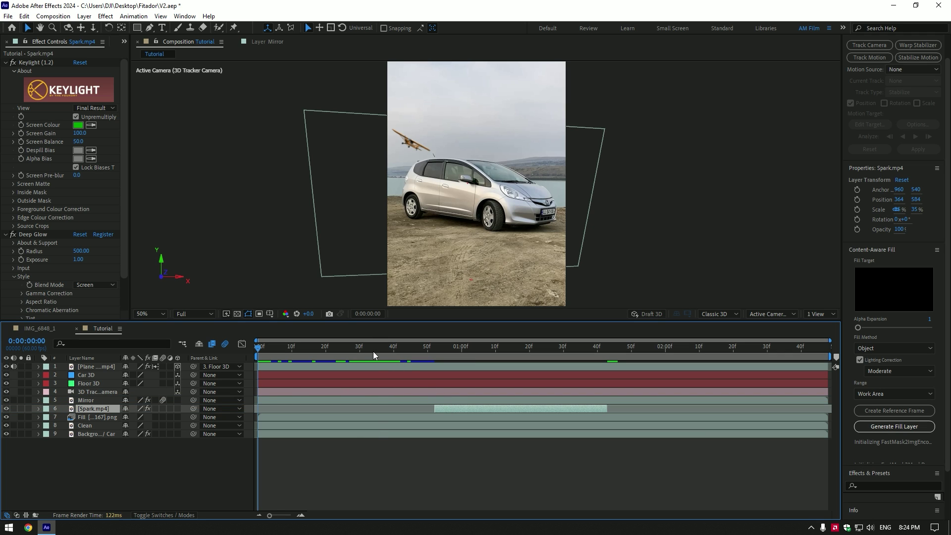
{"action": "left_click_drag", "start_coordinate": [373, 352], "coordinate": [442, 355]}
{"action": "key", "text": "equal"}
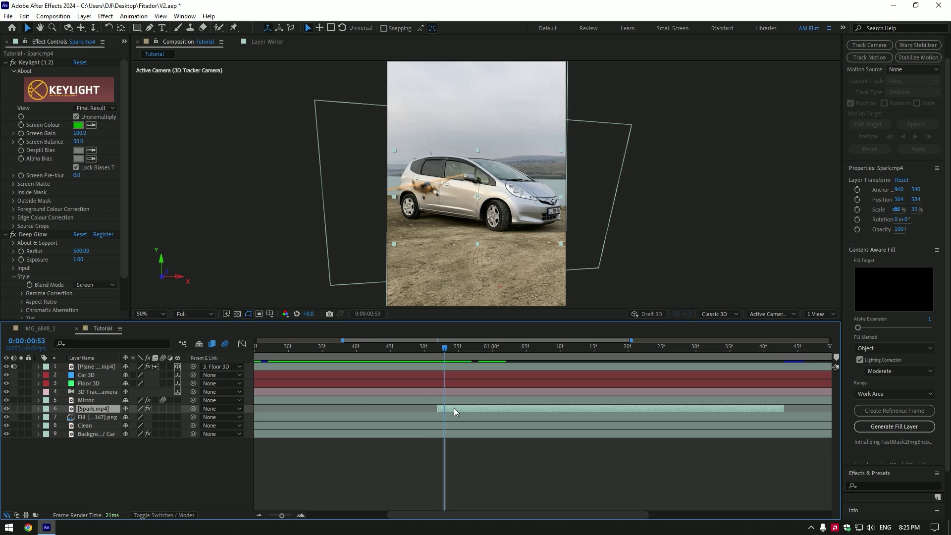
{"action": "left_click_drag", "start_coordinate": [453, 408], "coordinate": [441, 408]}
{"action": "left_click_drag", "start_coordinate": [408, 350], "coordinate": [724, 370]}
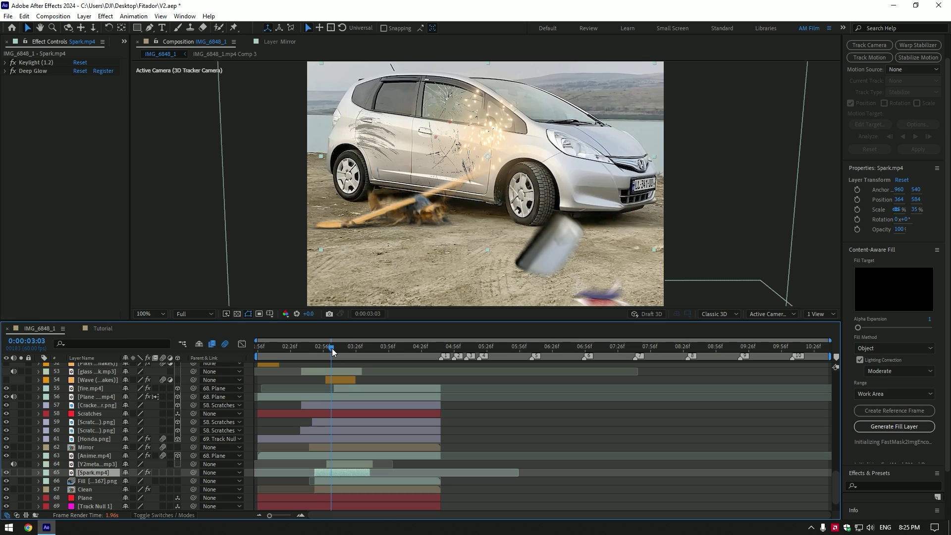
{"action": "left_click_drag", "start_coordinate": [321, 350], "coordinate": [327, 350]}
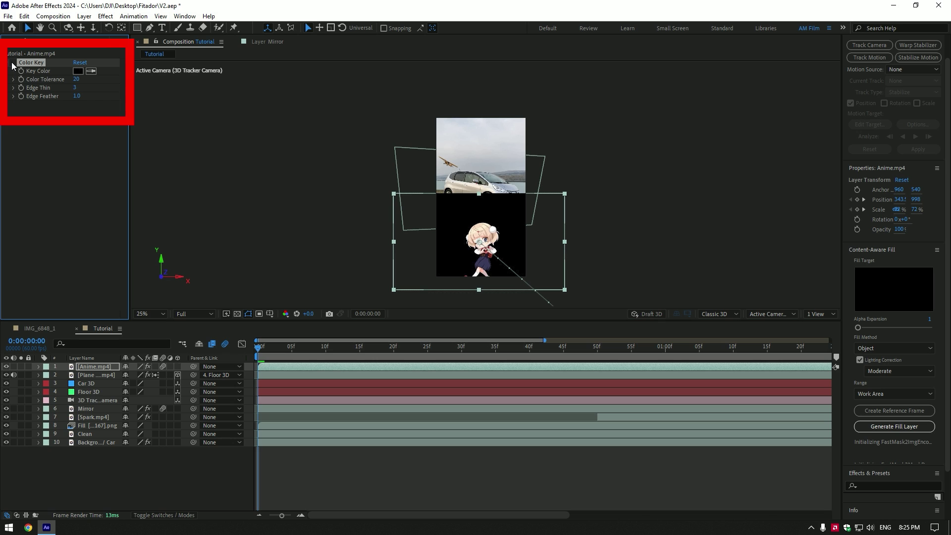
Step: Parent the Anime.mp4 layer to the Floor 3D null and make it a 3D layer
{"action": "left_click_drag", "start_coordinate": [258, 348], "coordinate": [396, 353]}
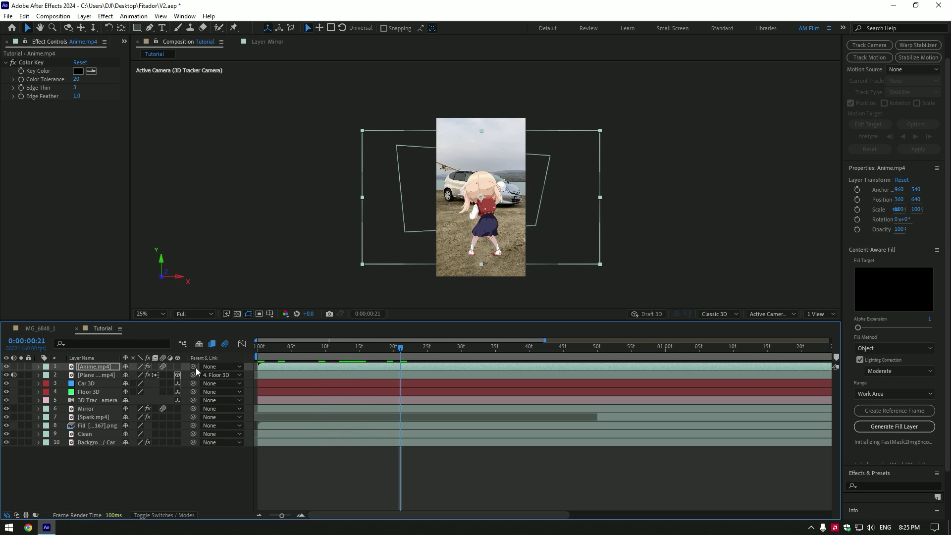
{"action": "left_click_drag", "start_coordinate": [193, 367], "coordinate": [91, 393]}
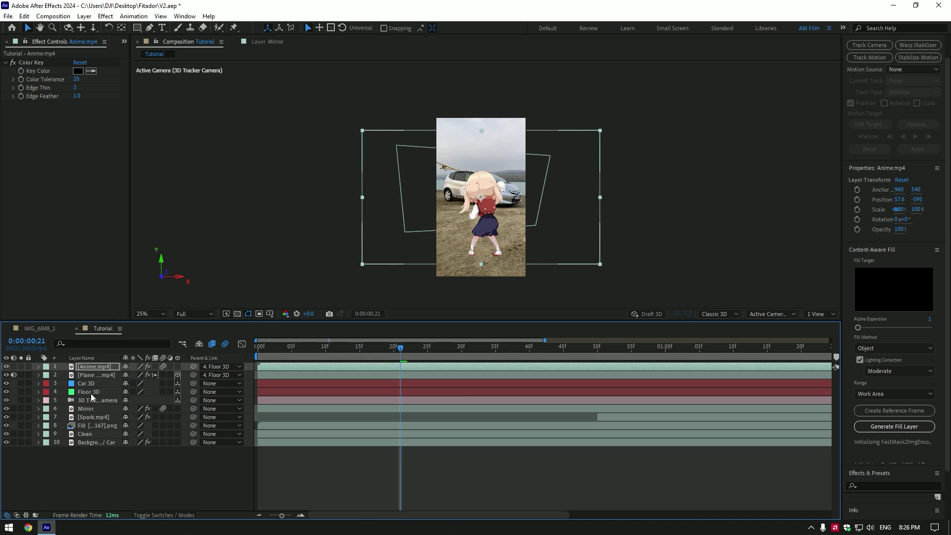
{"action": "left_click", "coordinate": [178, 366]}
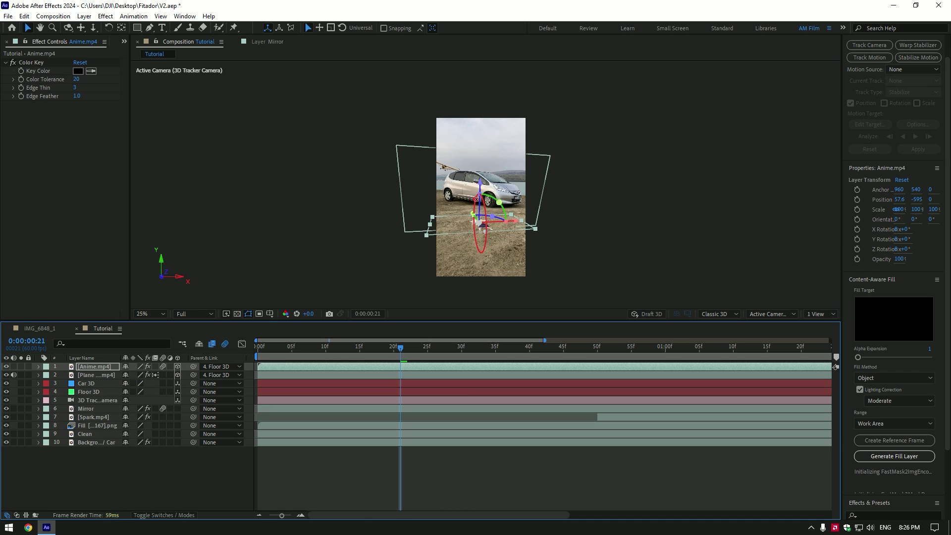
Step: Rotate the Anime.mp4 character upright on the ground and scale the layer to 150%
{"action": "left_click_drag", "start_coordinate": [476, 199], "coordinate": [485, 226]}
{"action": "scroll", "coordinate": [503, 249], "scroll_direction": "up", "scroll_amount": 1}
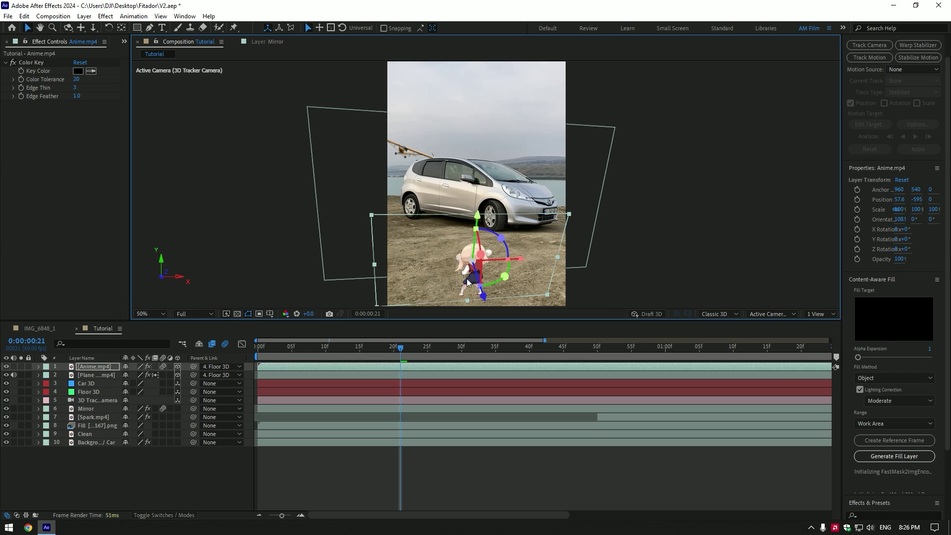
{"action": "key", "text": "s"}
{"action": "left_click_drag", "start_coordinate": [151, 375], "coordinate": [176, 375]}
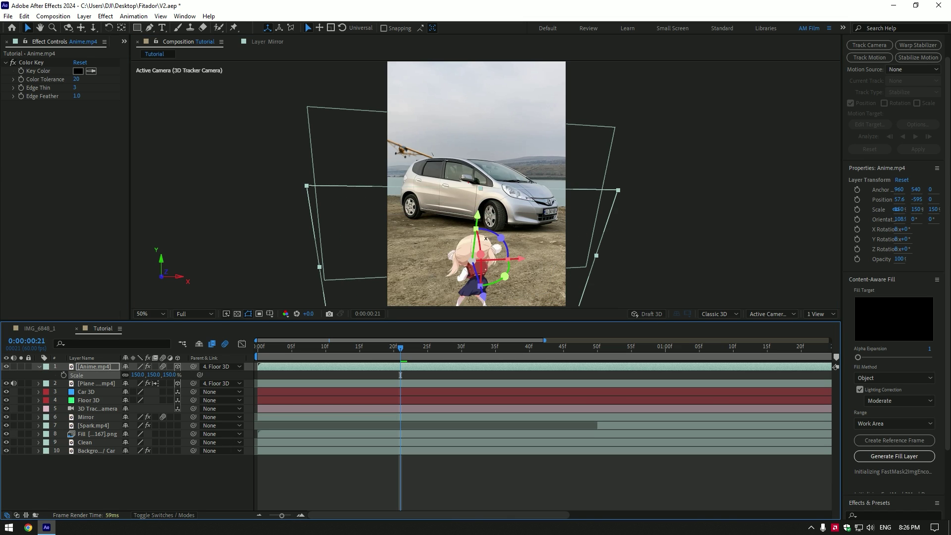
Step: Place the Anime.mp4 character on the ground near the car's front at position about 585, -608, 63, with X orientation about 74°
{"action": "scroll", "coordinate": [488, 245], "scroll_direction": "down", "scroll_amount": 1}
{"action": "left_click_drag", "start_coordinate": [515, 221], "coordinate": [540, 221]}
{"action": "left_click_drag", "start_coordinate": [401, 349], "coordinate": [668, 352]}
{"action": "key", "text": "period"}
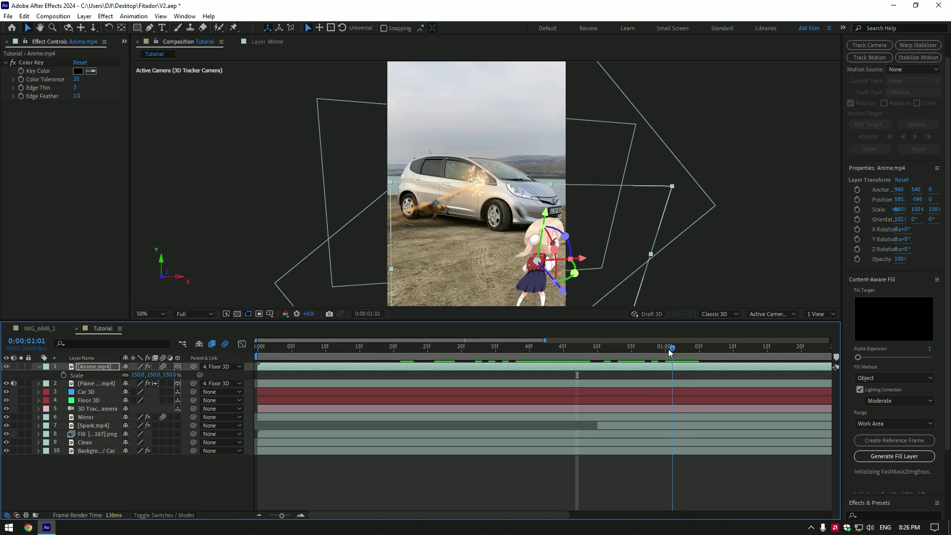
{"action": "left_click_drag", "start_coordinate": [545, 213], "coordinate": [544, 218]}
{"action": "key", "text": "period"}
{"action": "left_click_drag", "start_coordinate": [535, 256], "coordinate": [389, 135]}
{"action": "left_click_drag", "start_coordinate": [456, 217], "coordinate": [451, 200]}
Step: Move the Anime.mp4 layer directly below the Mirror layer and go to 0:00:01:01
{"action": "left_click_drag", "start_coordinate": [673, 351], "coordinate": [672, 351]}
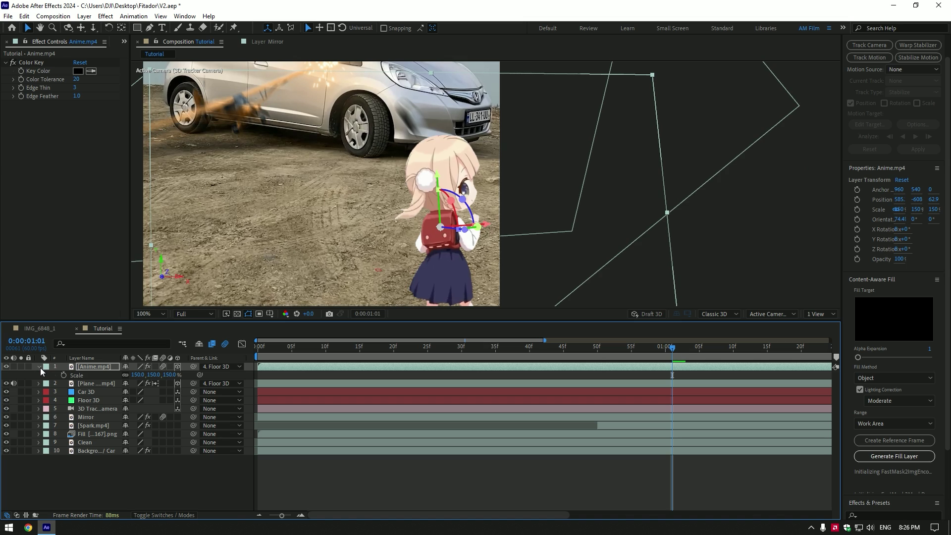
{"action": "left_click", "coordinate": [40, 367]}
{"action": "left_click_drag", "start_coordinate": [93, 369], "coordinate": [90, 411]}
{"action": "left_click_drag", "start_coordinate": [676, 349], "coordinate": [670, 348]}
Step: Add Position, Scale and Z Rotation keyframes to the Anime.mp4 layer at 0:00:01:01 and show only its animated properties
{"action": "key", "text": "p"}
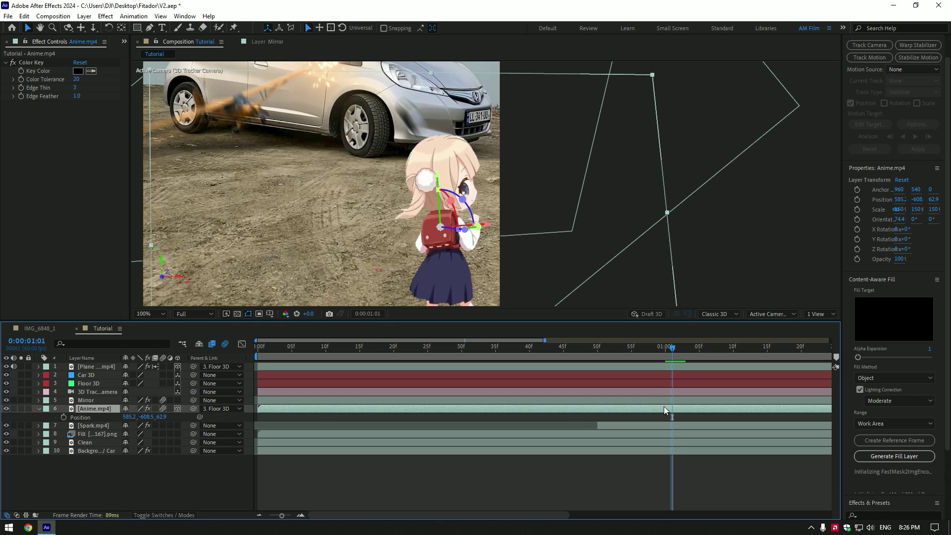
{"action": "key", "text": "shift+s"}
{"action": "key", "text": "shift+r"}
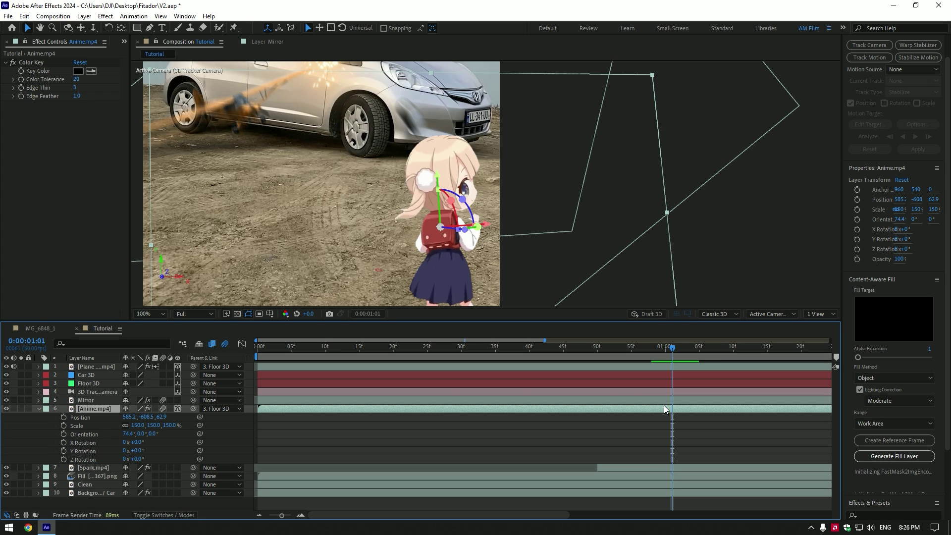
{"action": "left_click", "coordinate": [63, 417]}
{"action": "left_click", "coordinate": [64, 426]}
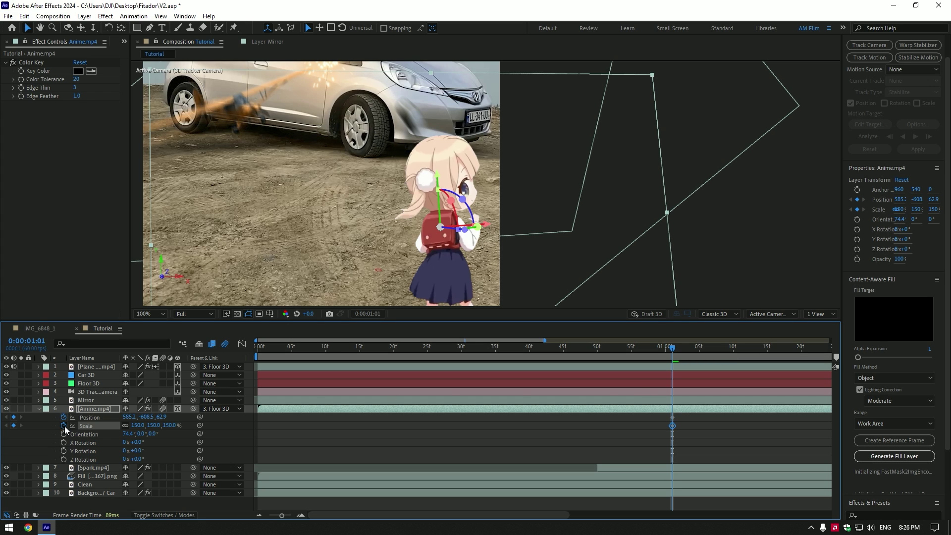
{"action": "left_click", "coordinate": [63, 459]}
{"action": "scroll", "coordinate": [373, 249], "scroll_direction": "down", "scroll_amount": 2}
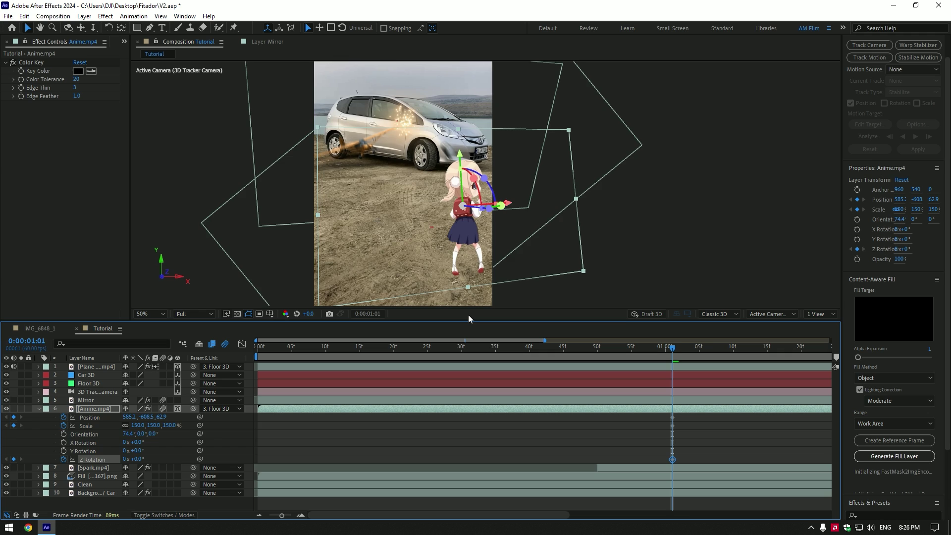
{"action": "key", "text": "u"}
Step: At 0:00:01:03, change the Anime.mp4 layer's Z Rotation and move the character sideways out of the frame
{"action": "left_click", "coordinate": [677, 355]}
{"action": "left_click_drag", "start_coordinate": [677, 356], "coordinate": [686, 356]}
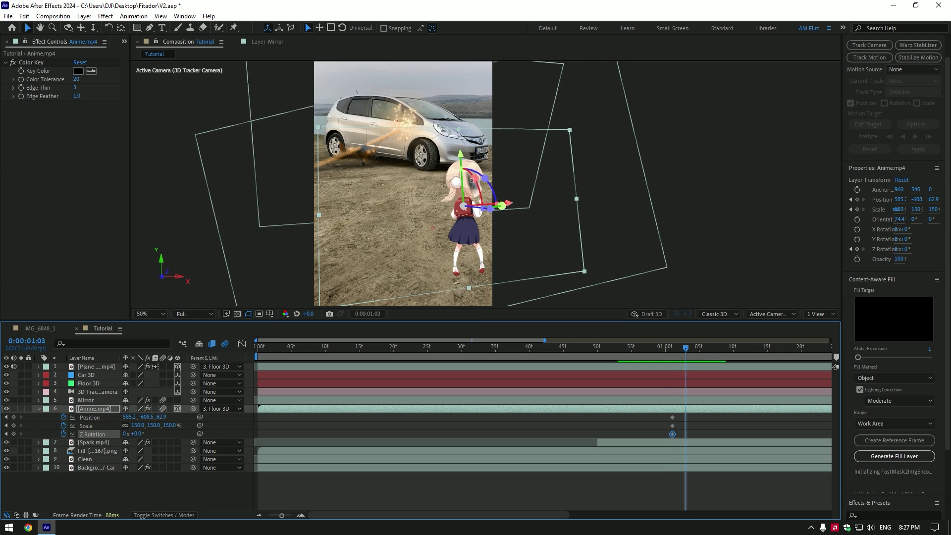
{"action": "scroll", "coordinate": [498, 164], "scroll_direction": "down", "scroll_amount": 2}
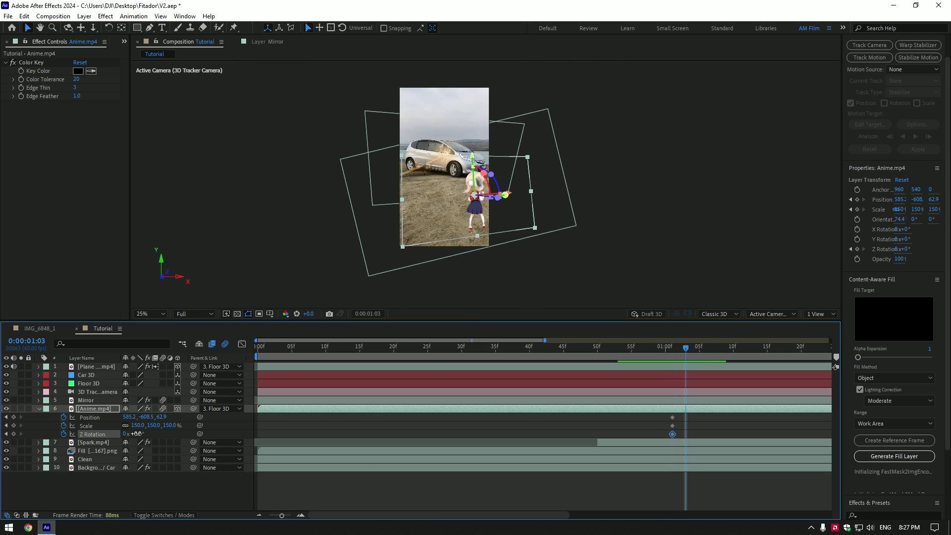
{"action": "left_click_drag", "start_coordinate": [138, 434], "coordinate": [194, 433]}
{"action": "left_click_drag", "start_coordinate": [474, 203], "coordinate": [558, 214]}
{"action": "mouse_move", "coordinate": [686, 346]}
{"action": "left_mouse_down"}
{"action": "mouse_move", "coordinate": [578, 357]}
{"action": "mouse_move", "coordinate": [679, 345]}
{"action": "left_mouse_up"}
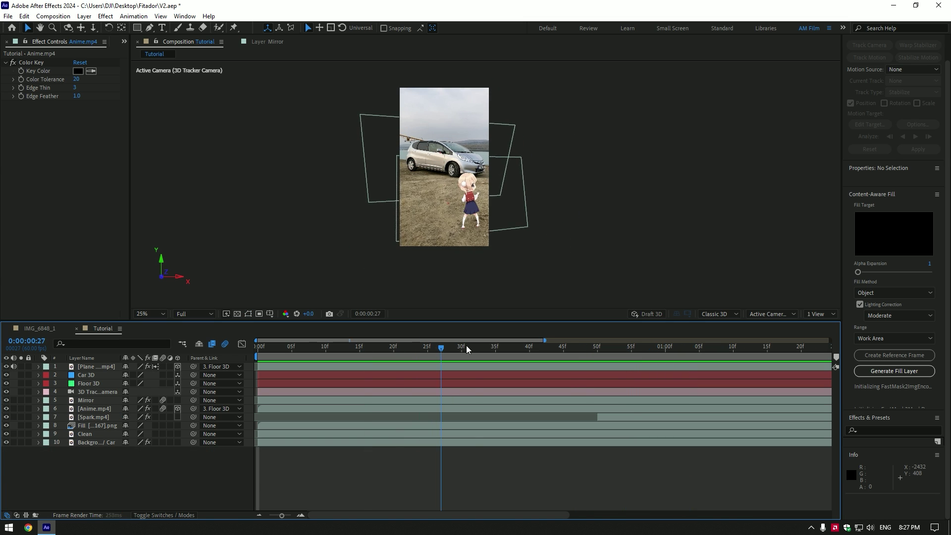
Step: Preview the Tutorial composition's animation and examine the plane's impact in the IMG_6848_1 composition around 0:00:02:40
{"action": "left_click_drag", "start_coordinate": [467, 348], "coordinate": [771, 352]}
{"action": "key", "text": "space"}
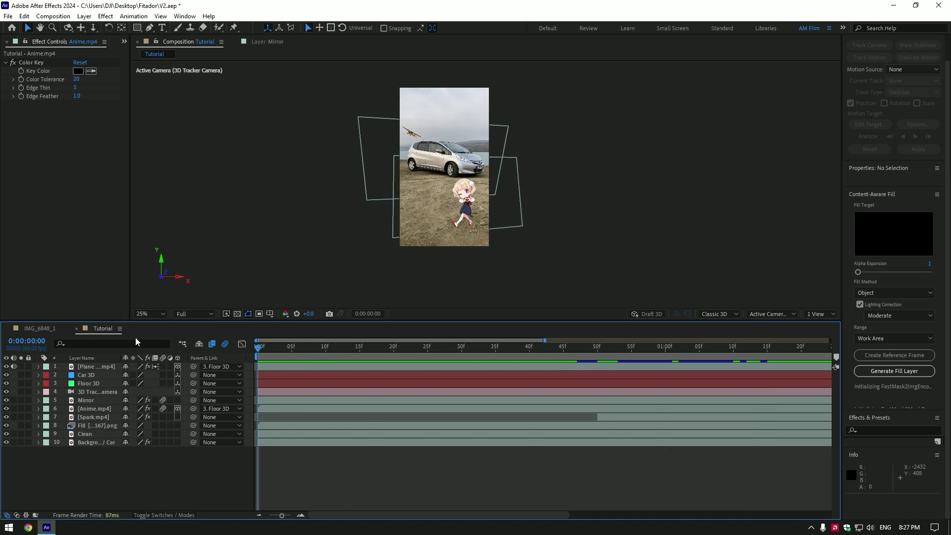
{"action": "left_click", "coordinate": [39, 330]}
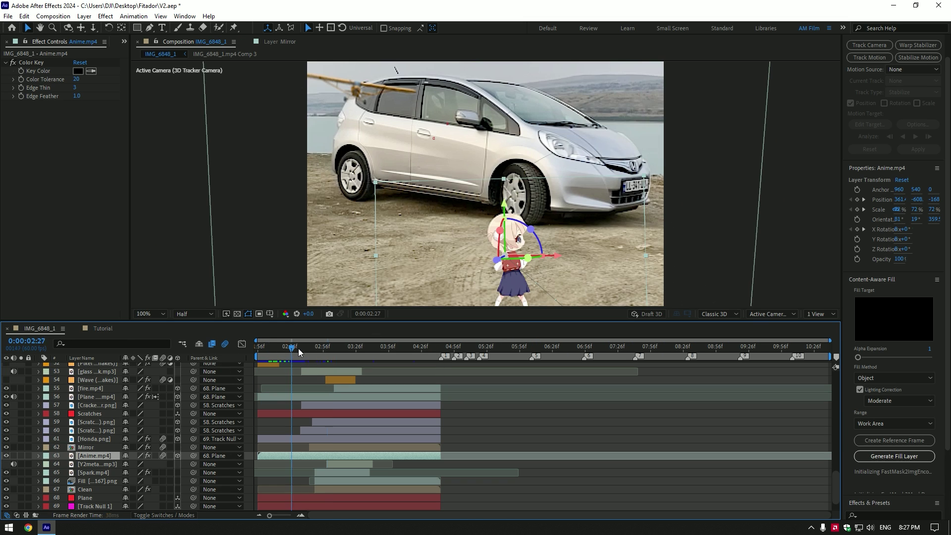
{"action": "left_click_drag", "start_coordinate": [299, 349], "coordinate": [305, 349]}
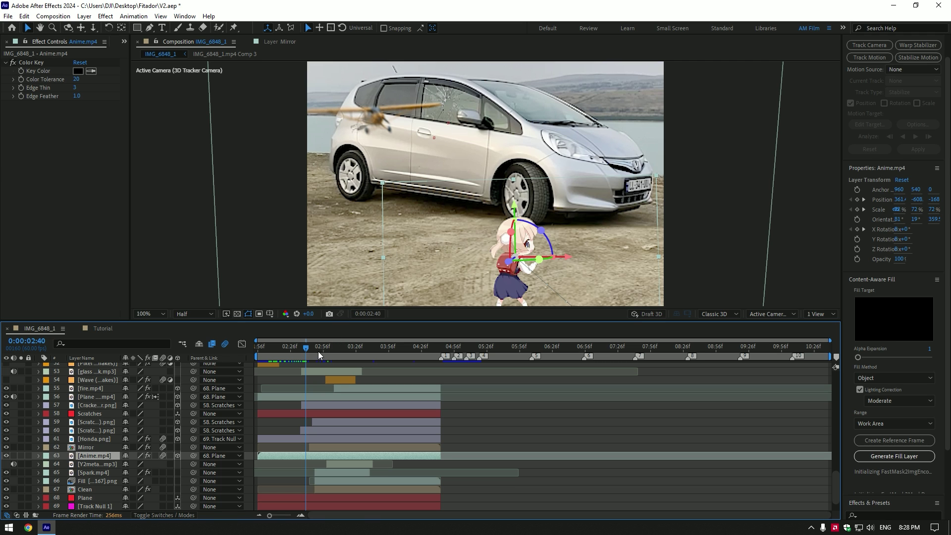
Step: Parent the Scratch (1).png layer to Car 3D, make it 3D and fit it over the car's doors at 67% scale, tilted about 17.5°
{"action": "mouse_move", "coordinate": [311, 350]}
{"action": "left_mouse_down"}
{"action": "mouse_move", "coordinate": [331, 349]}
{"action": "mouse_move", "coordinate": [299, 350]}
{"action": "left_mouse_up"}
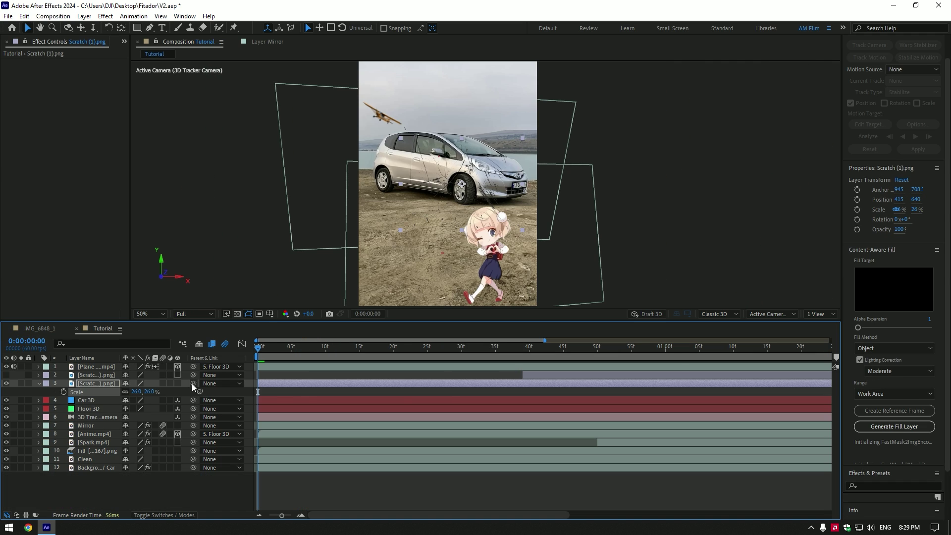
{"action": "left_click_drag", "start_coordinate": [193, 383], "coordinate": [90, 402]}
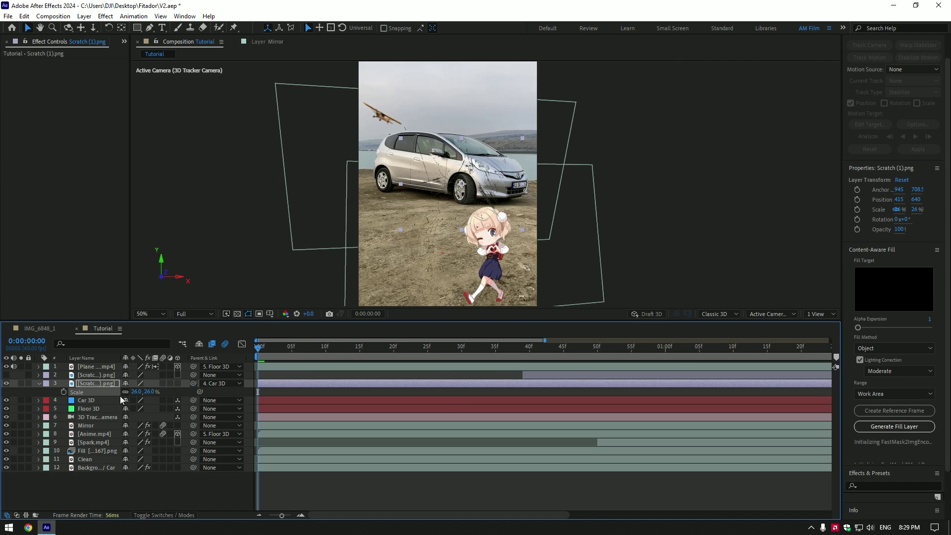
{"action": "left_click", "coordinate": [176, 382]}
{"action": "scroll", "coordinate": [460, 156], "scroll_direction": "up", "scroll_amount": 2}
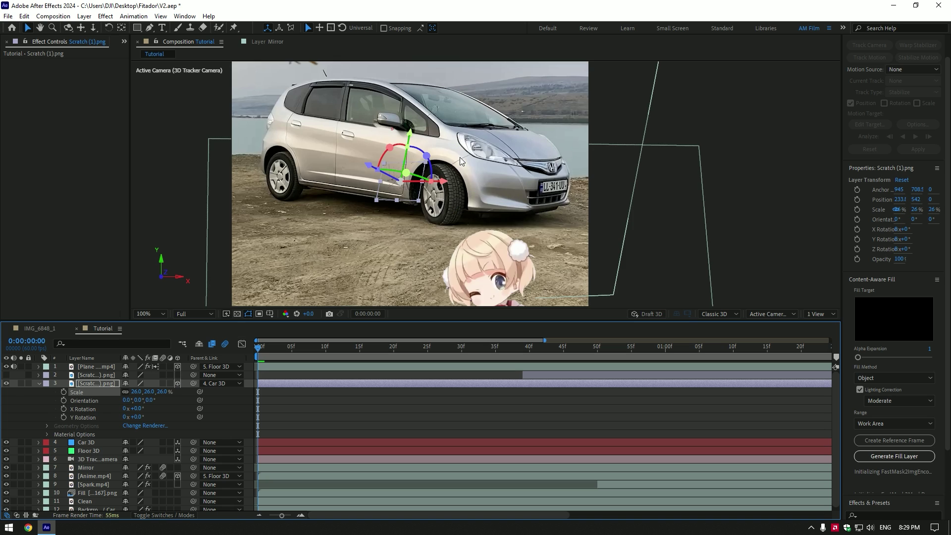
{"action": "left_click_drag", "start_coordinate": [445, 182], "coordinate": [405, 180]}
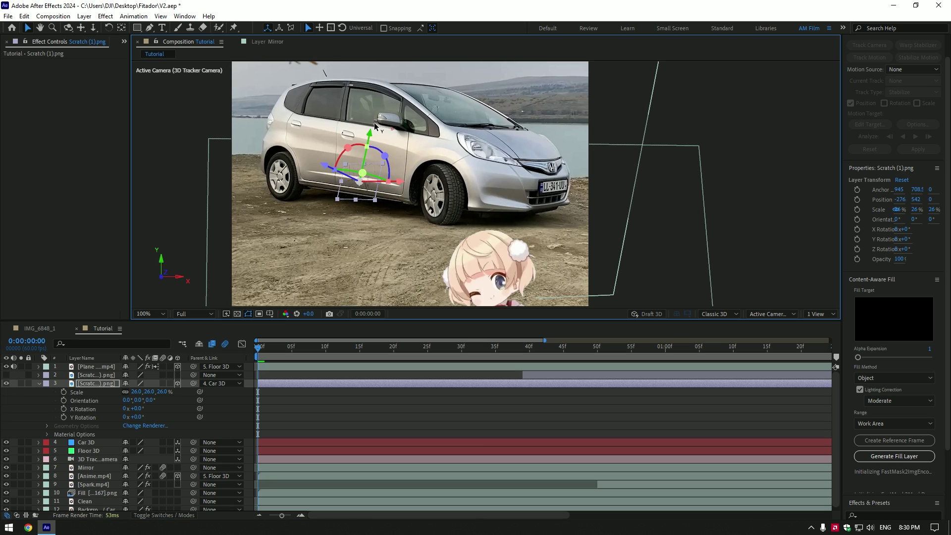
{"action": "left_click_drag", "start_coordinate": [372, 134], "coordinate": [376, 111]}
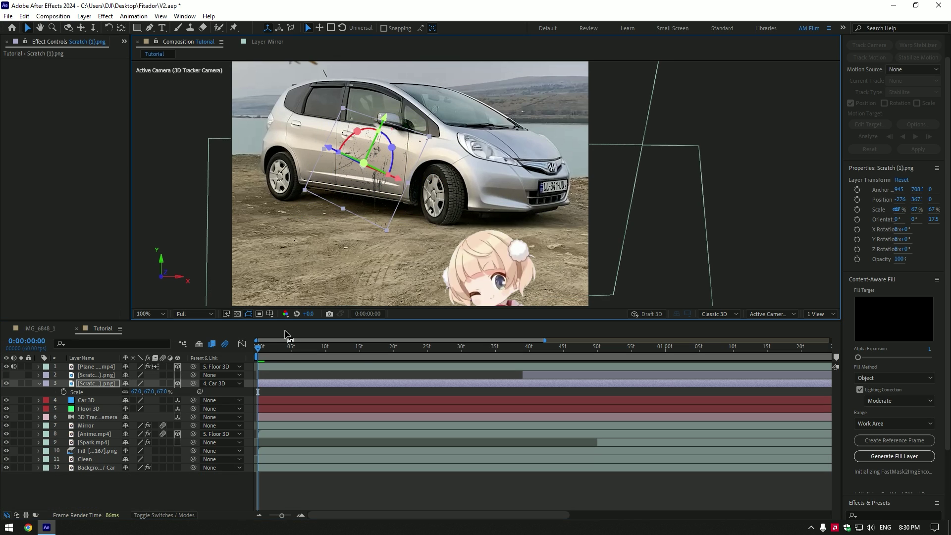
Step: At 0:00:00:55, draw a four-point pen mask on the Scratch (1).png layer enclosing the scratches on the car doors
{"action": "left_click_drag", "start_coordinate": [268, 346], "coordinate": [637, 304]}
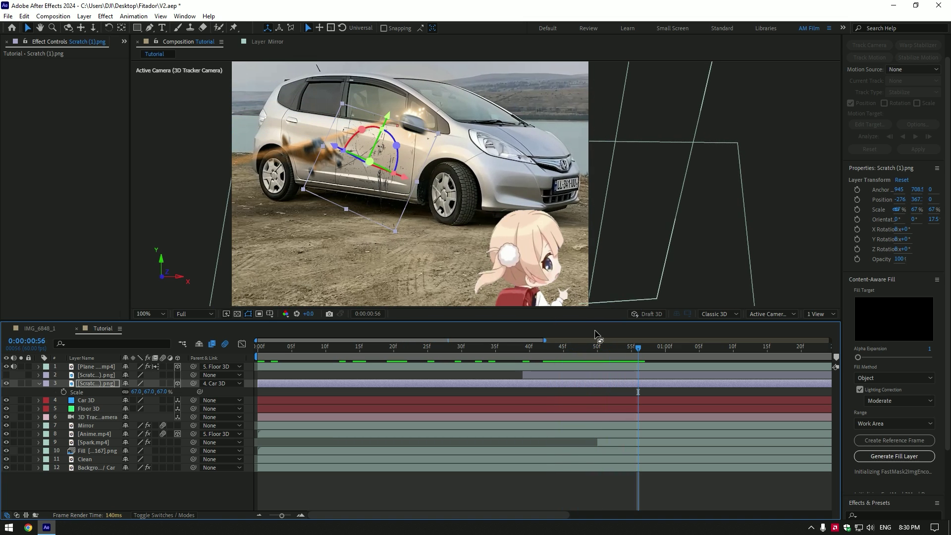
{"action": "mouse_move", "coordinate": [641, 352]}
{"action": "left_mouse_down"}
{"action": "mouse_move", "coordinate": [673, 353]}
{"action": "mouse_move", "coordinate": [634, 353]}
{"action": "left_mouse_up"}
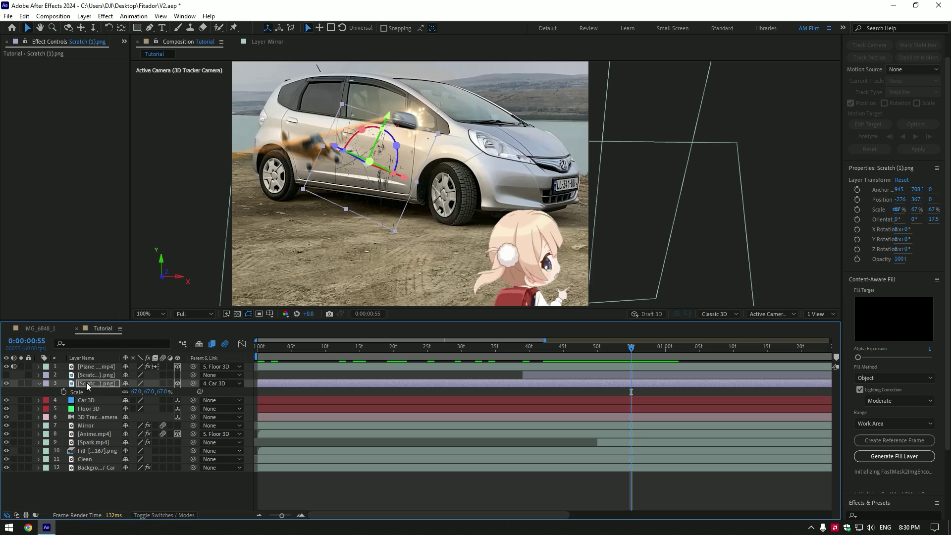
{"action": "left_click", "coordinate": [40, 385]}
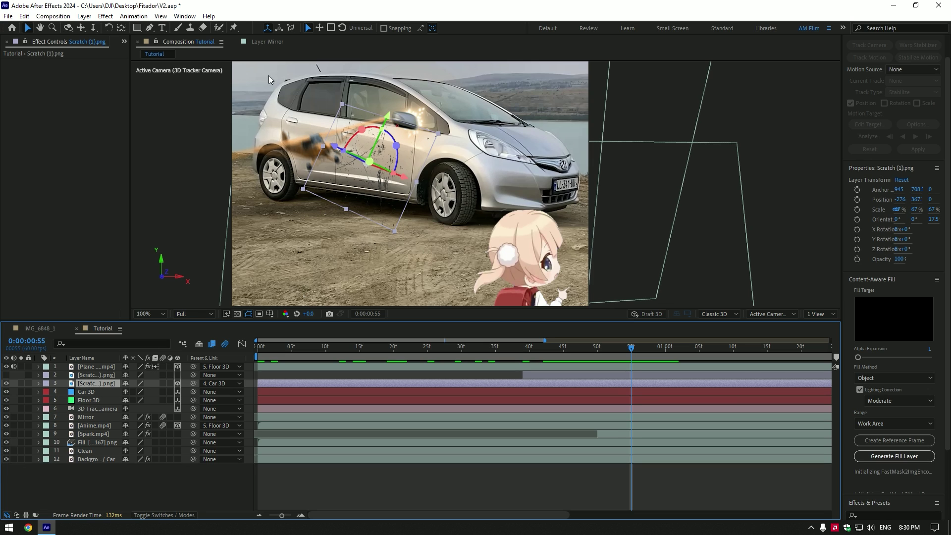
{"action": "key", "text": "g"}
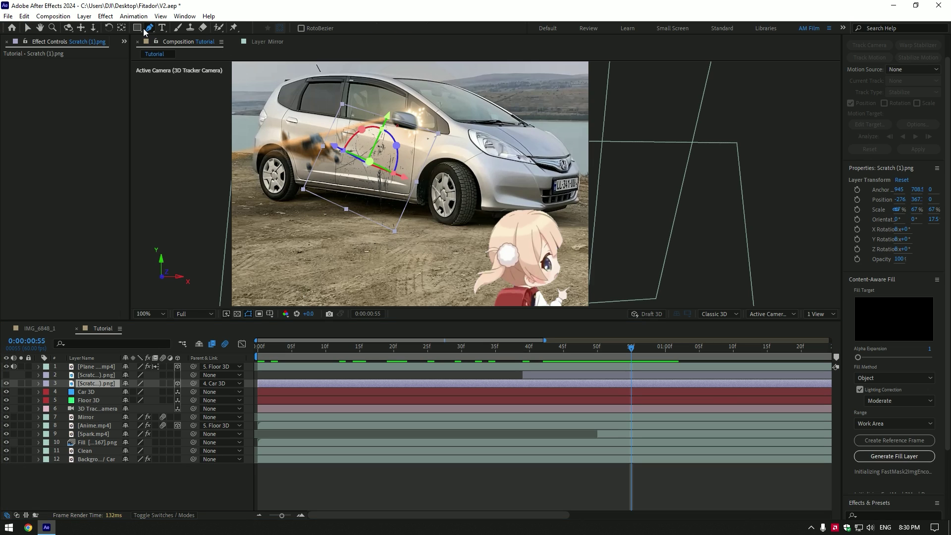
{"action": "left_click", "coordinate": [447, 117]}
{"action": "left_click", "coordinate": [366, 242]}
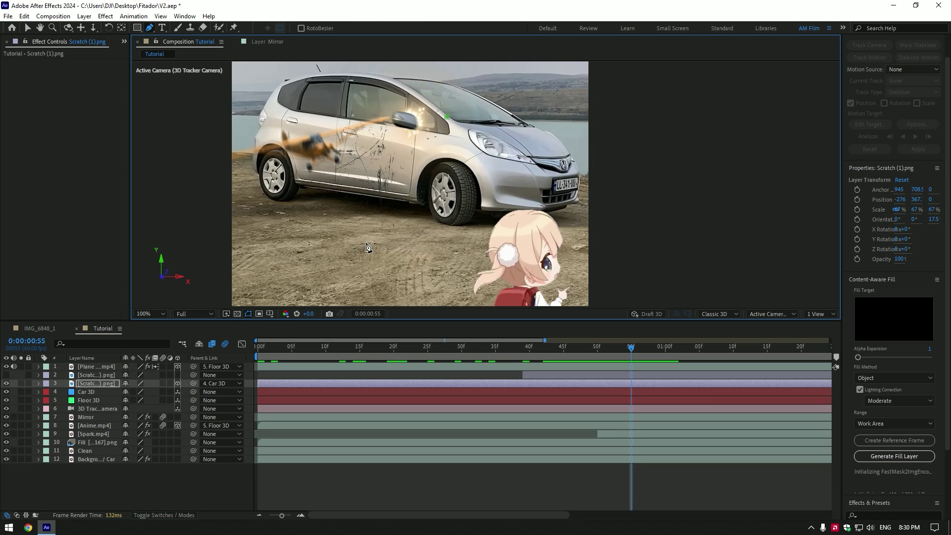
{"action": "left_click", "coordinate": [337, 100]}
{"action": "left_click", "coordinate": [447, 117]}
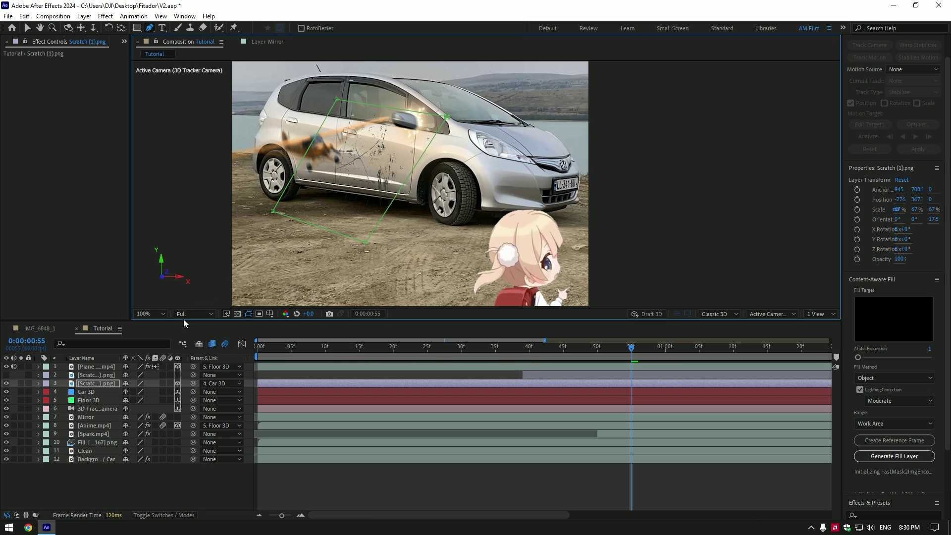
Step: Invert the scratch layer's mask and reshape its corner points so the upper edge follows the plane's wing
{"action": "left_click", "coordinate": [97, 383]}
{"action": "key", "text": "m"}
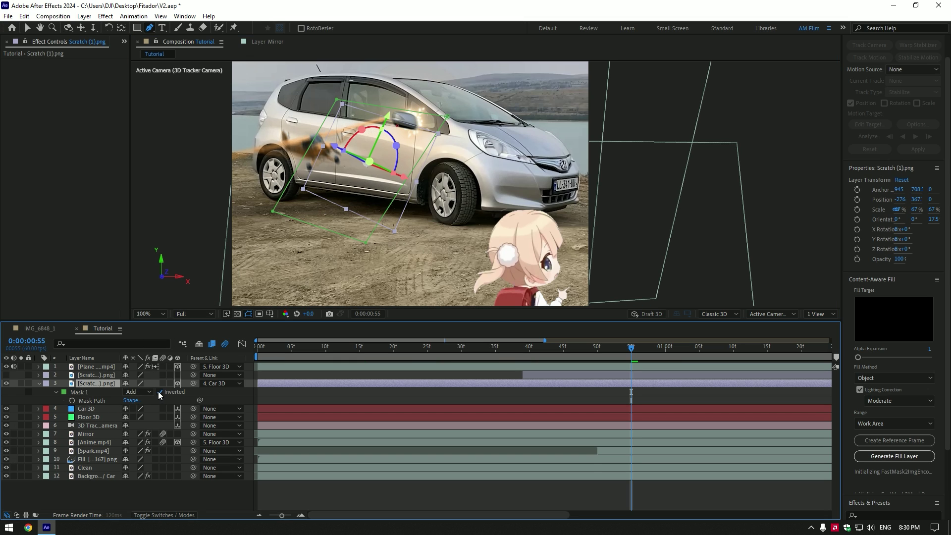
{"action": "left_click", "coordinate": [39, 384]}
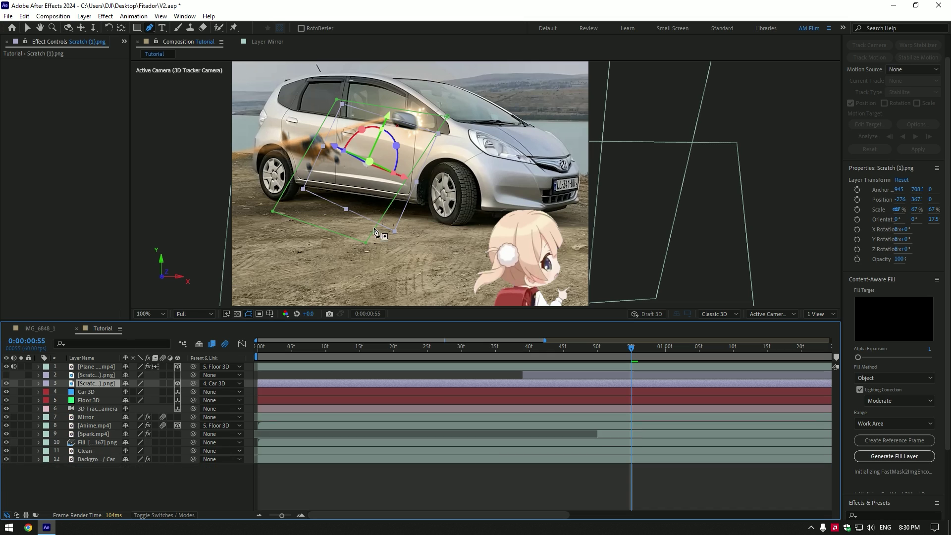
{"action": "key", "text": "v"}
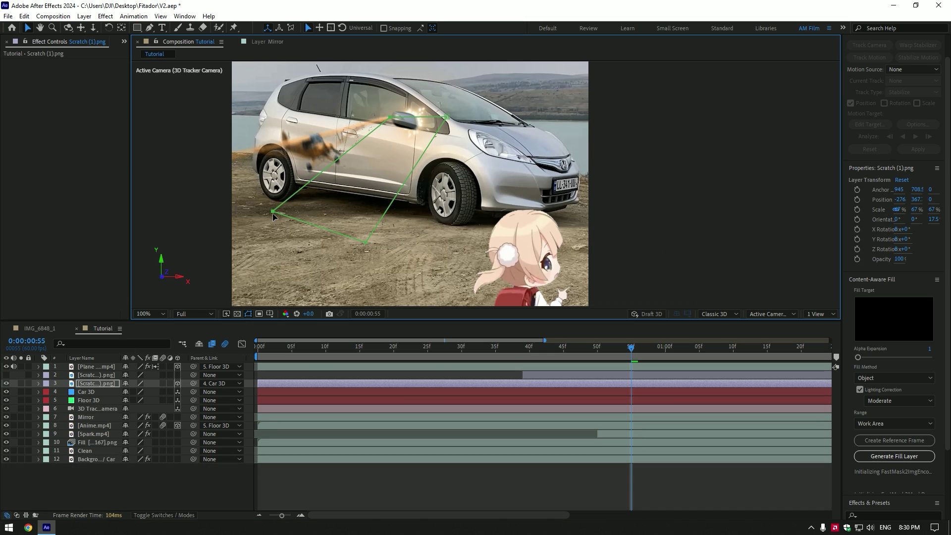
{"action": "left_click_drag", "start_coordinate": [273, 214], "coordinate": [223, 165]}
{"action": "left_click_drag", "start_coordinate": [390, 118], "coordinate": [390, 113]}
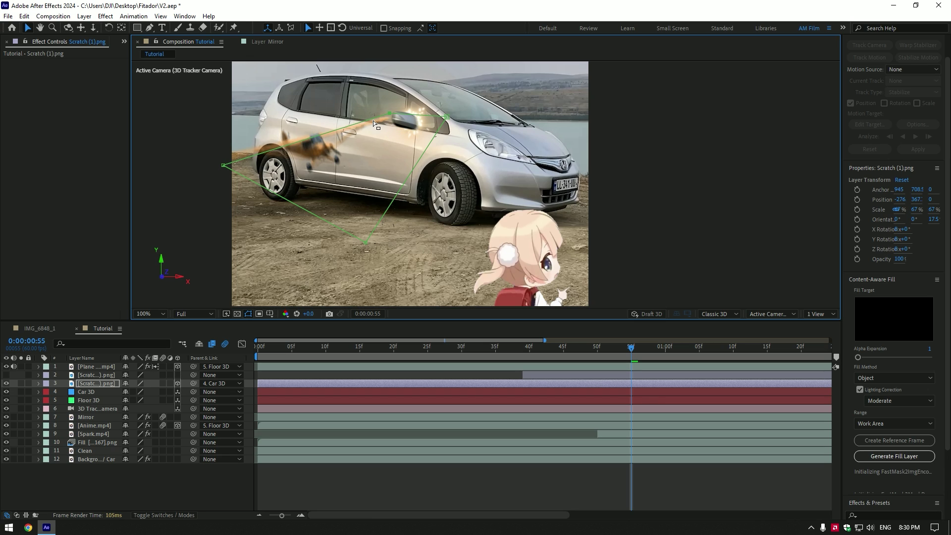
Step: Add a Mask Path keyframe for the scratches at 0:00:00:55 and shift the mask down along with the plane at 0:00:00:57
{"action": "left_click", "coordinate": [79, 384]}
{"action": "key", "text": "m"}
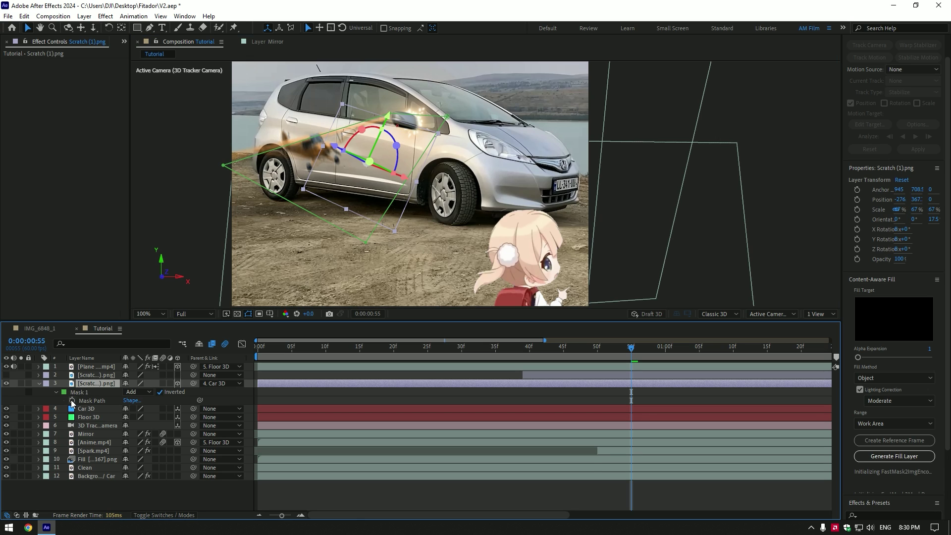
{"action": "left_click", "coordinate": [72, 400]}
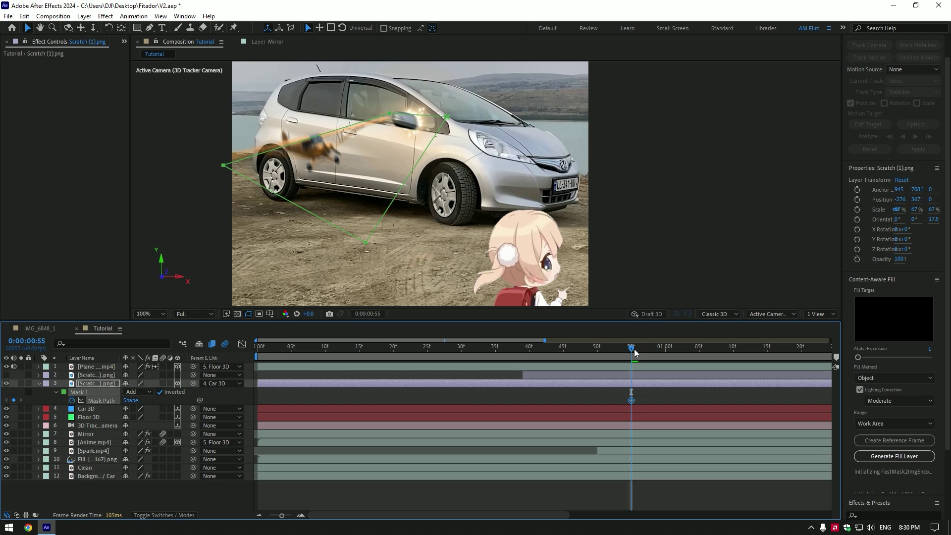
{"action": "key", "text": "Page_Down"}
{"action": "key", "text": "Page_Down"}
{"action": "left_click_drag", "start_coordinate": [388, 111], "coordinate": [402, 129]}
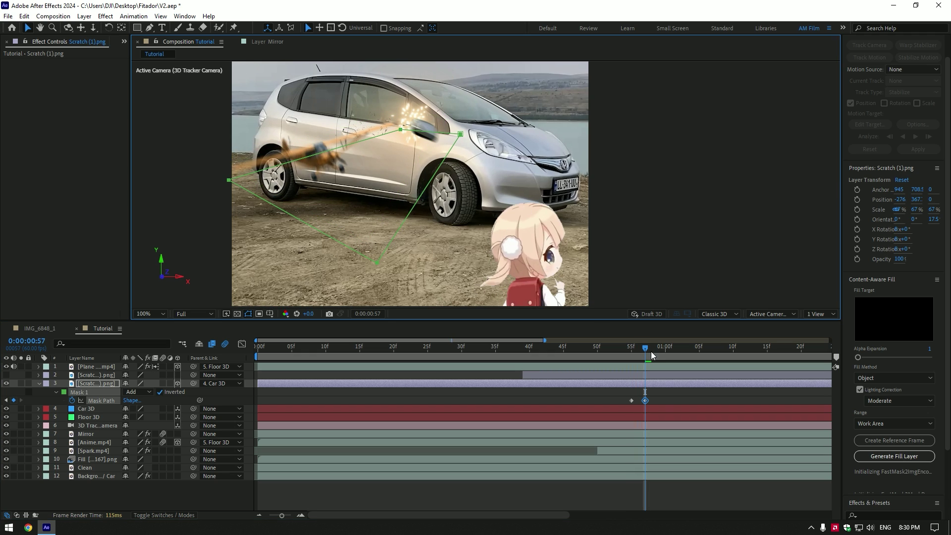
Step: Keep lowering the scratch mask with the plane, keyframing its path at 0:00:01:00, 01:03, 01:06 and 01:10
{"action": "key", "text": "Page_Down"}
{"action": "key", "text": "Page_Down"}
{"action": "key", "text": "Page_Down"}
{"action": "left_click_drag", "start_coordinate": [400, 129], "coordinate": [461, 213]}
{"action": "key", "text": "Page_Down"}
{"action": "key", "text": "Page_Down"}
{"action": "key", "text": "Page_Down"}
{"action": "key", "text": "Page_Down"}
{"action": "key", "text": "Page_Down"}
{"action": "key", "text": "Page_Down"}
{"action": "left_click", "coordinate": [733, 349]}
{"action": "left_click_drag", "start_coordinate": [733, 350], "coordinate": [660, 355]}
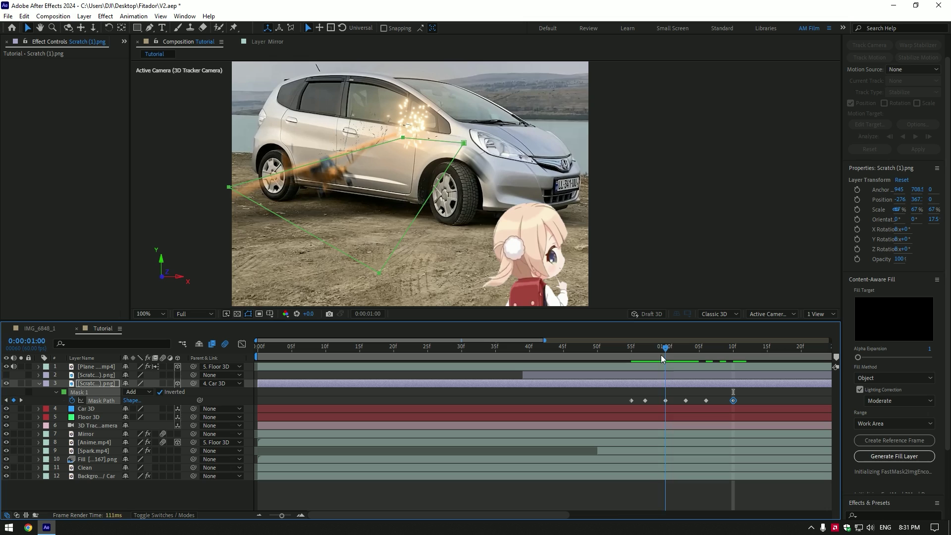
Step: Set Mask 1's feather on the Scratch (1).png layer to 5 pixels and collapse the layer's properties
{"action": "left_click", "coordinate": [55, 393]}
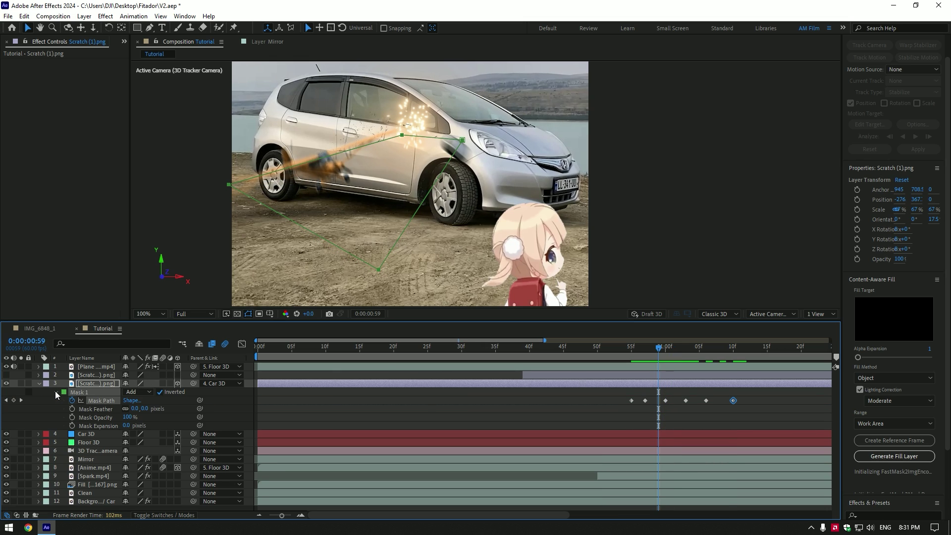
{"action": "left_click", "coordinate": [137, 409]}
{"action": "type", "text": "5"}
{"action": "key", "text": "Return"}
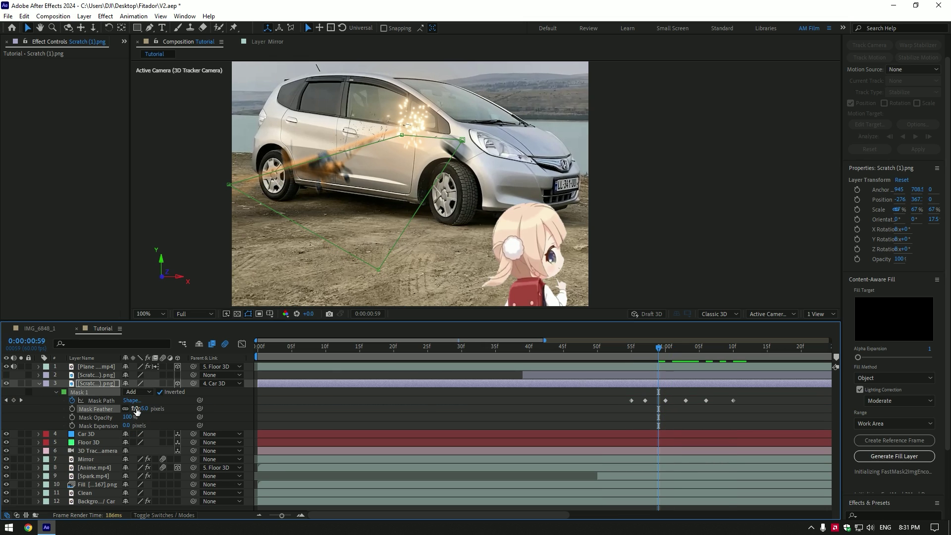
{"action": "left_click", "coordinate": [39, 383]}
Step: At 0:00:01:00, draw a second pen mask on the scratch layer around the car's side windows, along their lower edge
{"action": "scroll", "coordinate": [388, 126], "scroll_direction": "up", "scroll_amount": 1}
{"action": "key", "text": "space"}
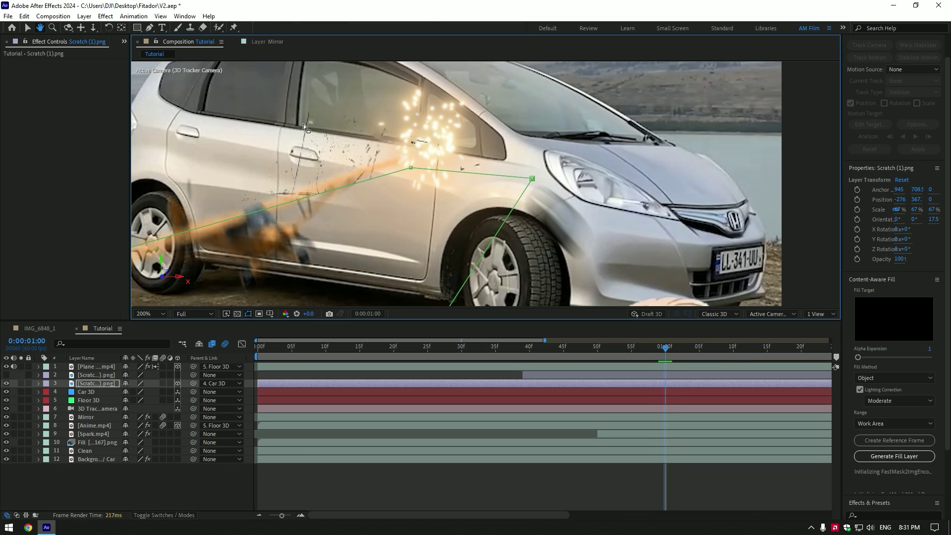
{"action": "key", "text": "v"}
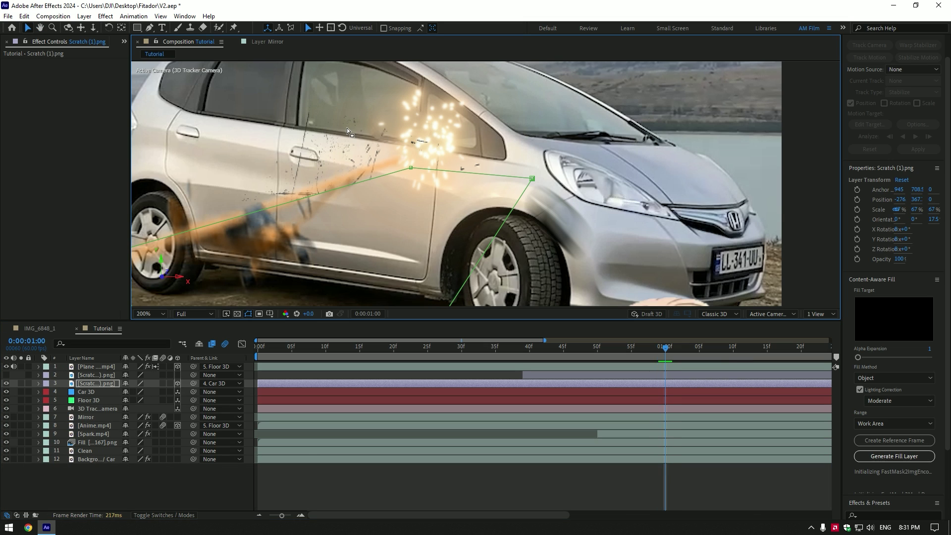
{"action": "left_click", "coordinate": [356, 161]}
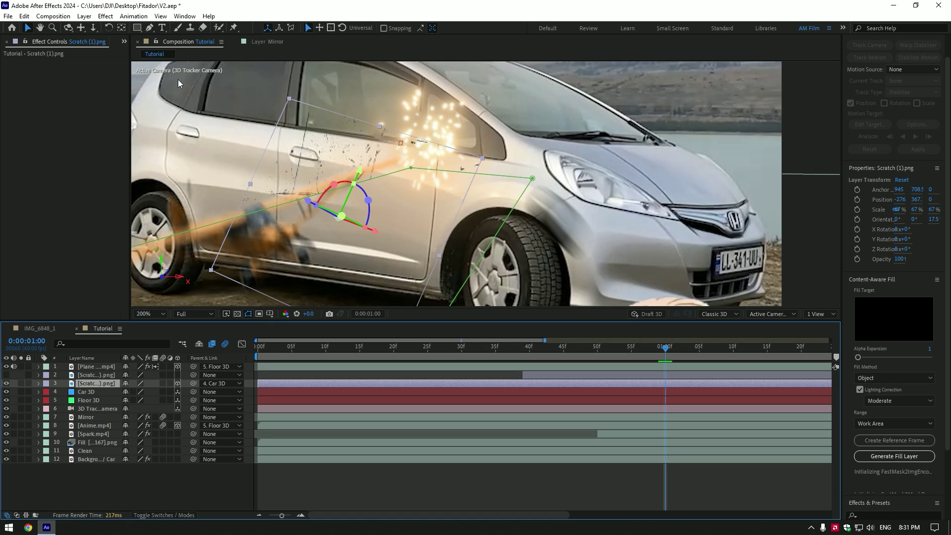
{"action": "left_click", "coordinate": [149, 29]}
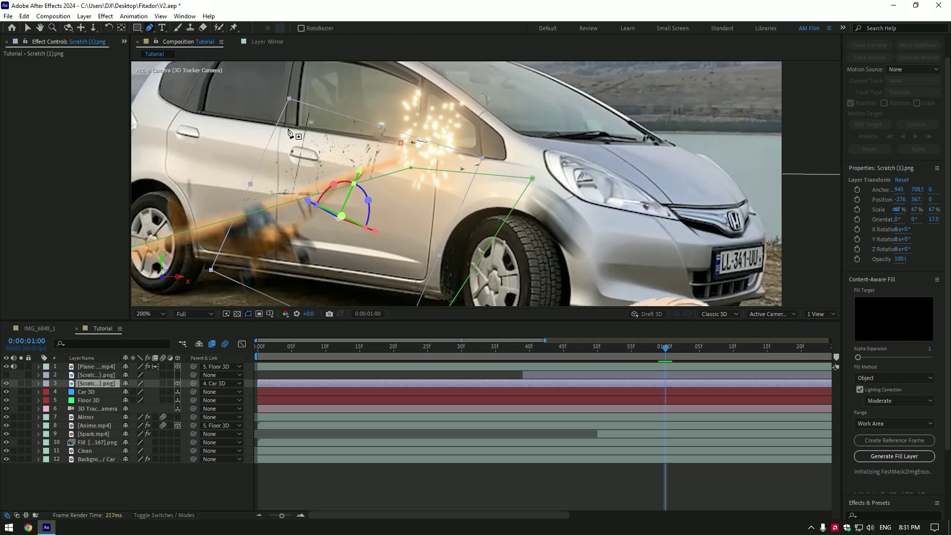
{"action": "left_click", "coordinate": [261, 120]}
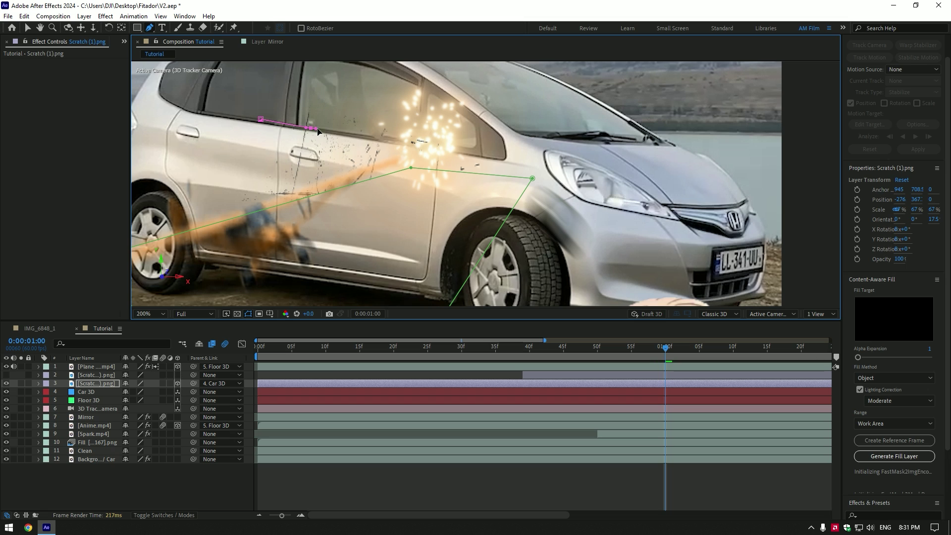
{"action": "left_click", "coordinate": [449, 146]}
{"action": "left_click", "coordinate": [478, 70]}
{"action": "left_click", "coordinate": [262, 70]}
{"action": "left_click", "coordinate": [261, 119]}
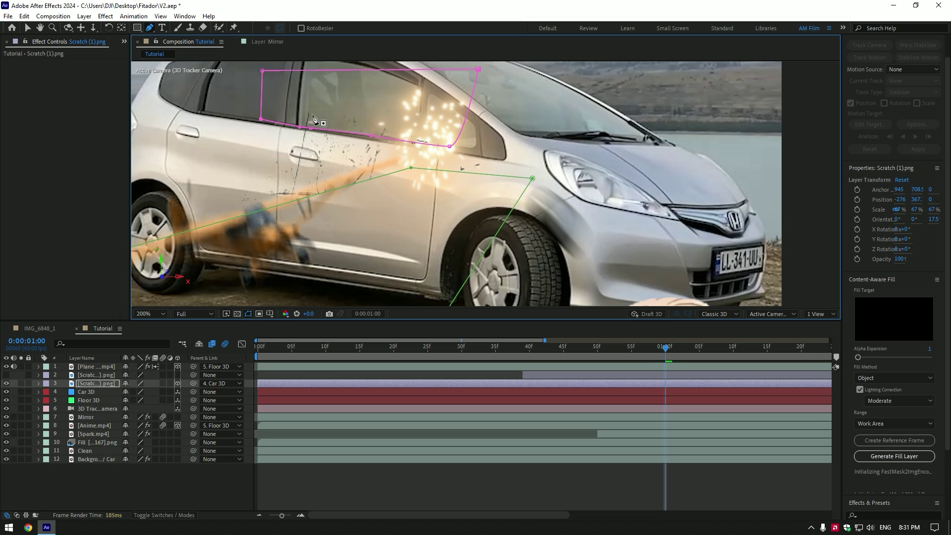
Step: Set Mask 2 of the scratch layer to Subtract with a mask feather of 2 pixels
{"action": "left_click", "coordinate": [91, 384]}
{"action": "key", "text": "m"}
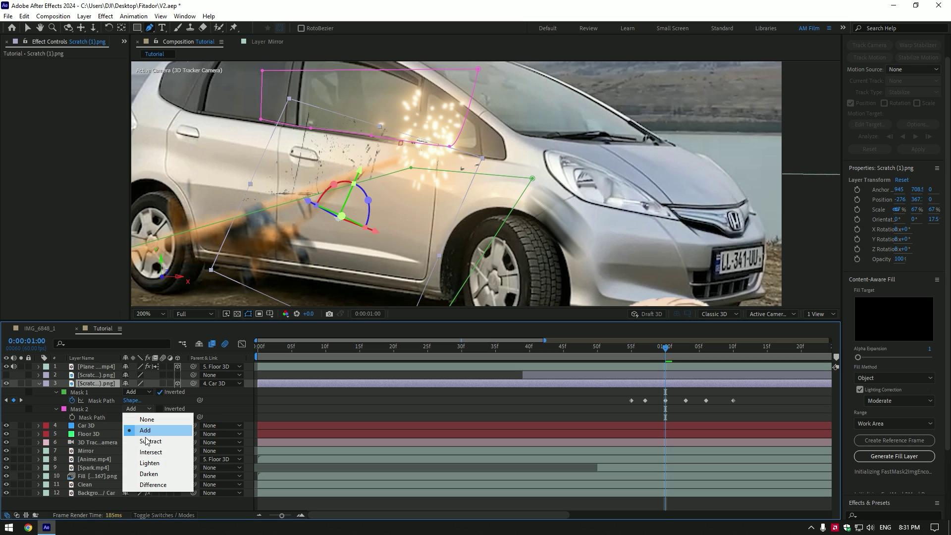
{"action": "left_click", "coordinate": [150, 442]}
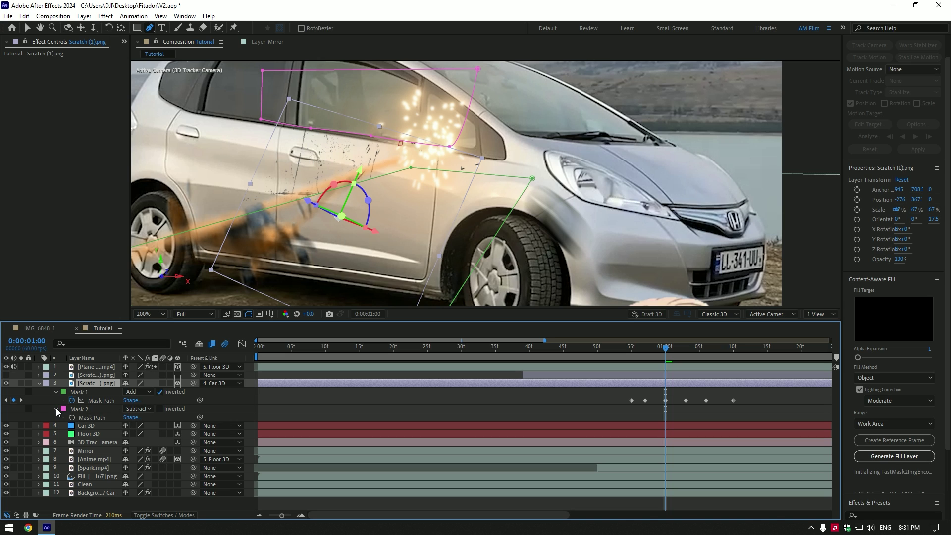
{"action": "left_click", "coordinate": [56, 410]}
{"action": "left_click_drag", "start_coordinate": [136, 426], "coordinate": [134, 429]}
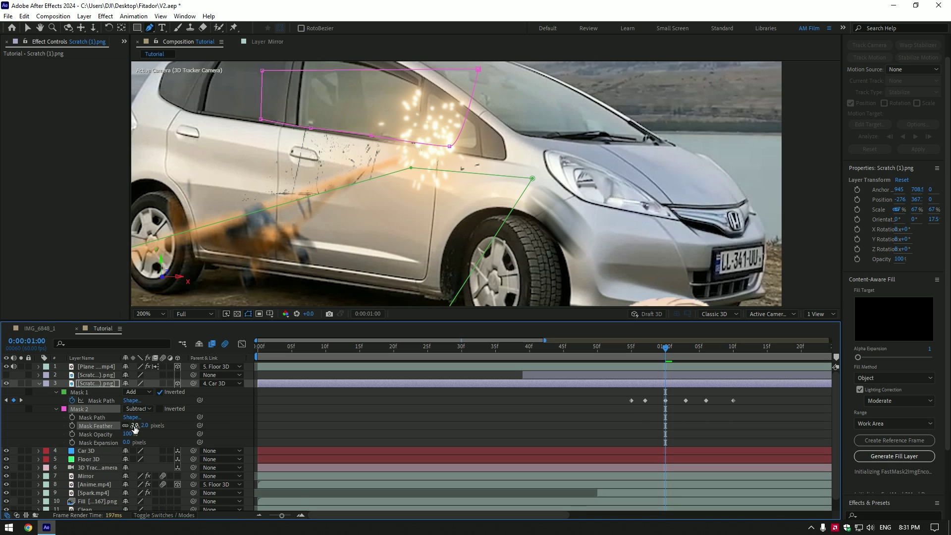
{"action": "key", "text": "u"}
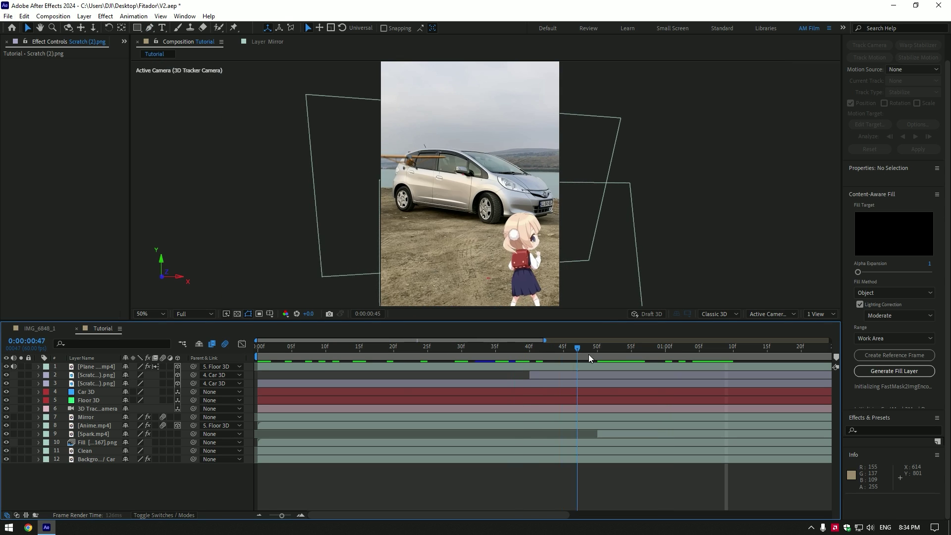
Step: In the Tutorial composition, parent the fire.mp4 layer starting at 0:00:01:05 to Floor 3D and make it a 3D layer
{"action": "left_click_drag", "start_coordinate": [589, 354], "coordinate": [317, 358]}
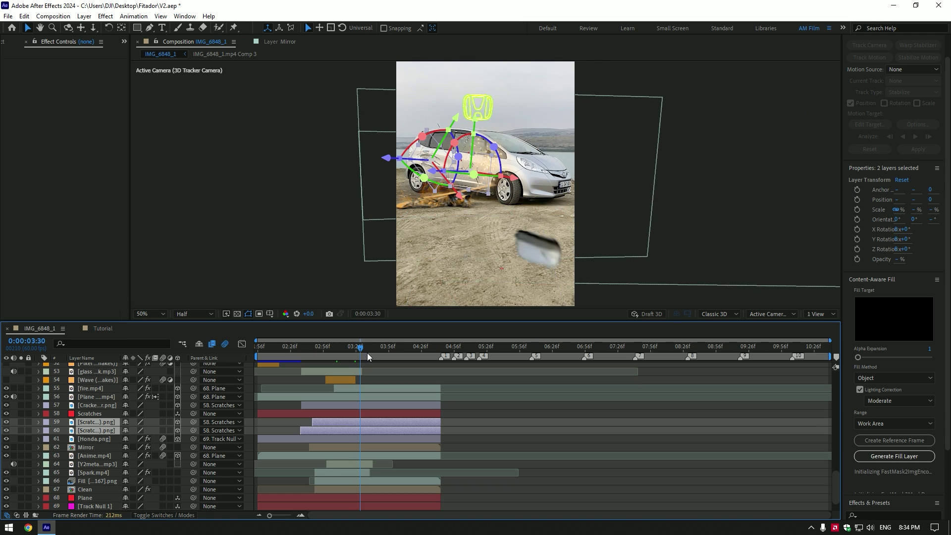
{"action": "left_click_drag", "start_coordinate": [367, 353], "coordinate": [376, 354]}
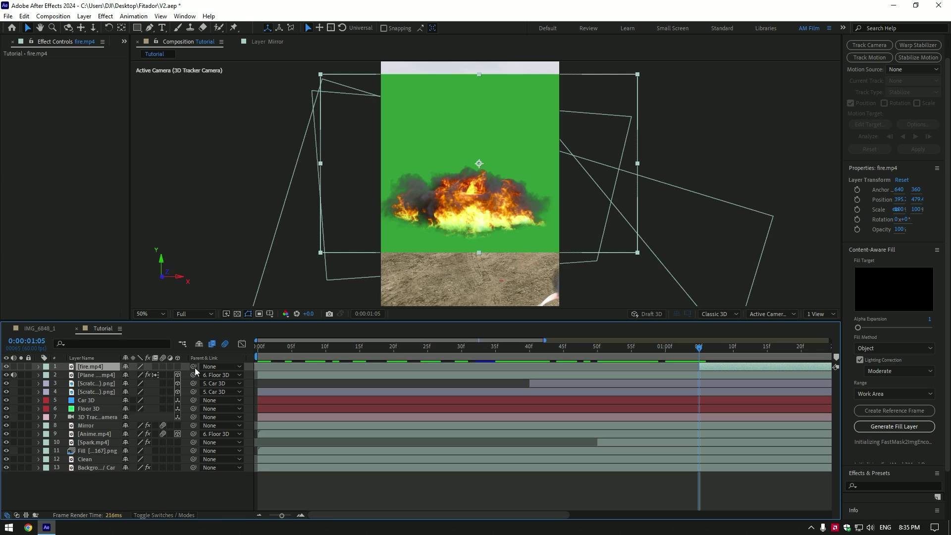
{"action": "left_click_drag", "start_coordinate": [194, 367], "coordinate": [87, 409]}
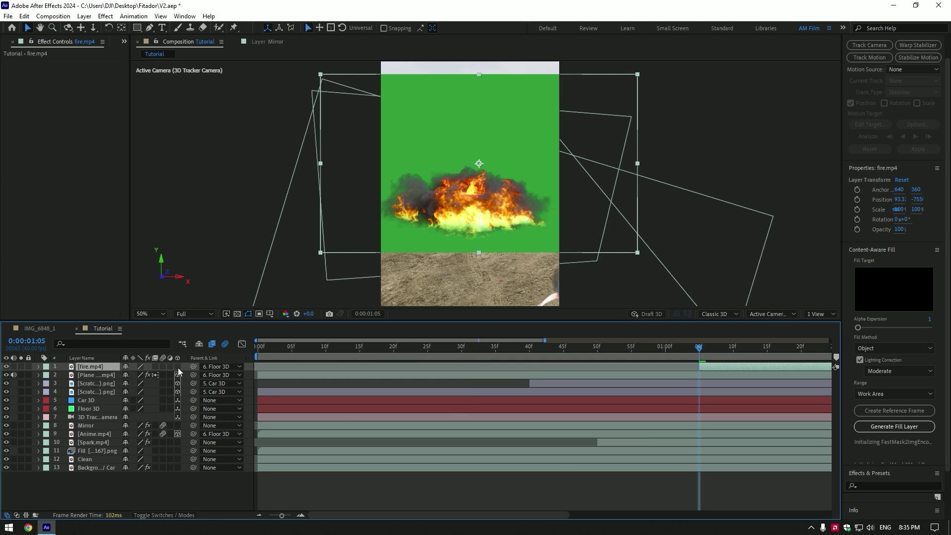
{"action": "left_click", "coordinate": [178, 366]}
Step: Scale the fire.mp4 layer to 220% and move the flames over the crashed plane beside the car
{"action": "mouse_move", "coordinate": [490, 233]}
{"action": "left_mouse_down"}
{"action": "mouse_move", "coordinate": [479, 239]}
{"action": "mouse_move", "coordinate": [483, 223]}
{"action": "left_mouse_up"}
{"action": "key", "text": "s"}
{"action": "left_click_drag", "start_coordinate": [139, 375], "coordinate": [197, 373]}
{"action": "left_click_drag", "start_coordinate": [440, 289], "coordinate": [392, 209]}
Step: Apply the Keylight (1.2) effect to the fire.mp4 layer and key out its green screen
{"action": "key", "text": "ctrl+space"}
{"action": "type", "text": "key"}
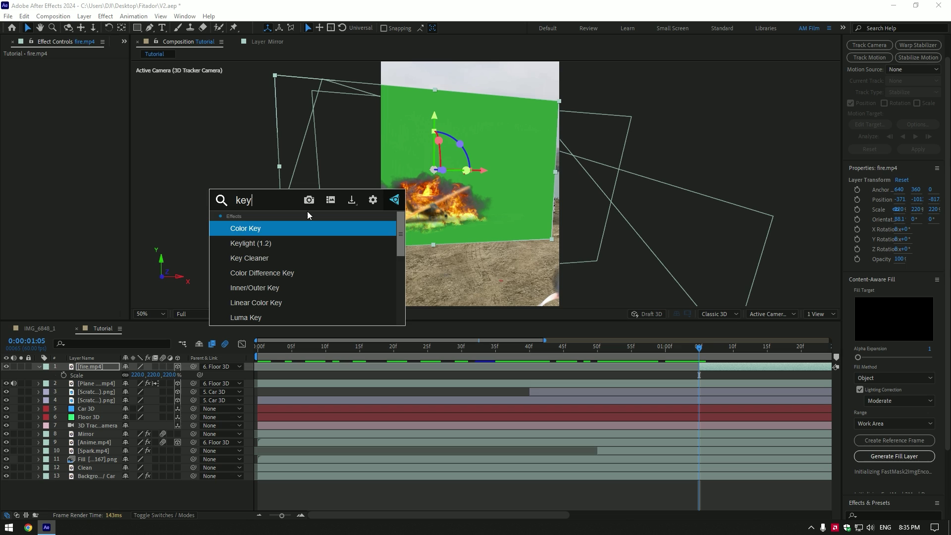
{"action": "key", "text": "Down"}
{"action": "key", "text": "Return"}
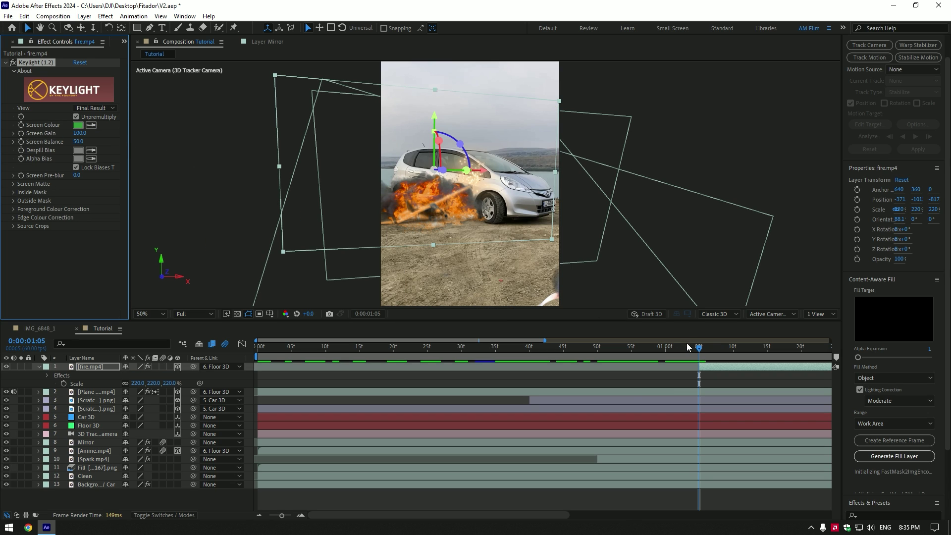
Step: At 0:00:01:17, scale the fire.mp4 layer down to 111% and lower the flames onto the plane wreck beside the car
{"action": "left_click_drag", "start_coordinate": [679, 347], "coordinate": [787, 350]}
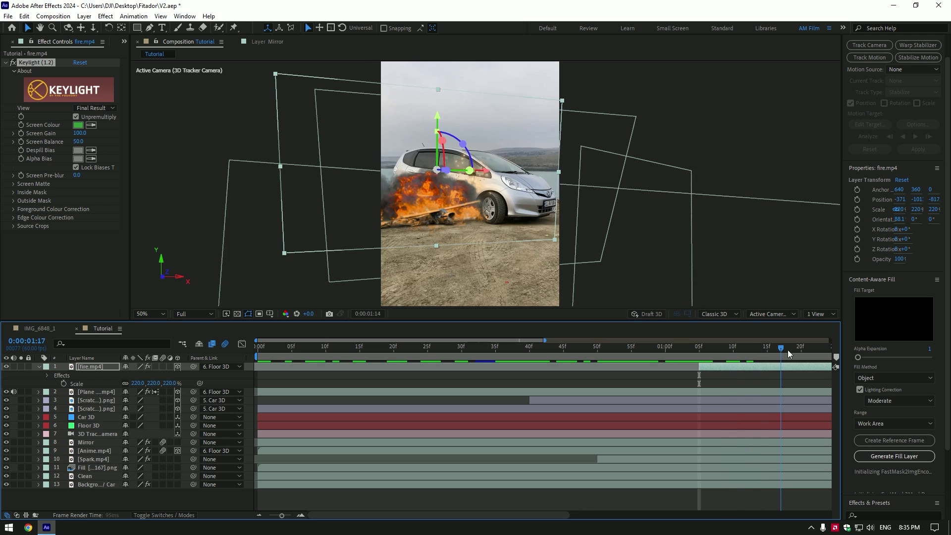
{"action": "left_click_drag", "start_coordinate": [138, 383], "coordinate": [71, 384]}
{"action": "left_click_drag", "start_coordinate": [438, 118], "coordinate": [439, 143]}
Step: Fade in the fire.mp4 layer with Opacity keyframes of 0% at 0:00:01:05 and 100% at 0:00:01:17
{"action": "key", "text": "minus"}
{"action": "left_click_drag", "start_coordinate": [545, 348], "coordinate": [479, 355]}
{"action": "key", "text": "t"}
{"action": "left_click_drag", "start_coordinate": [126, 376], "coordinate": [31, 372]}
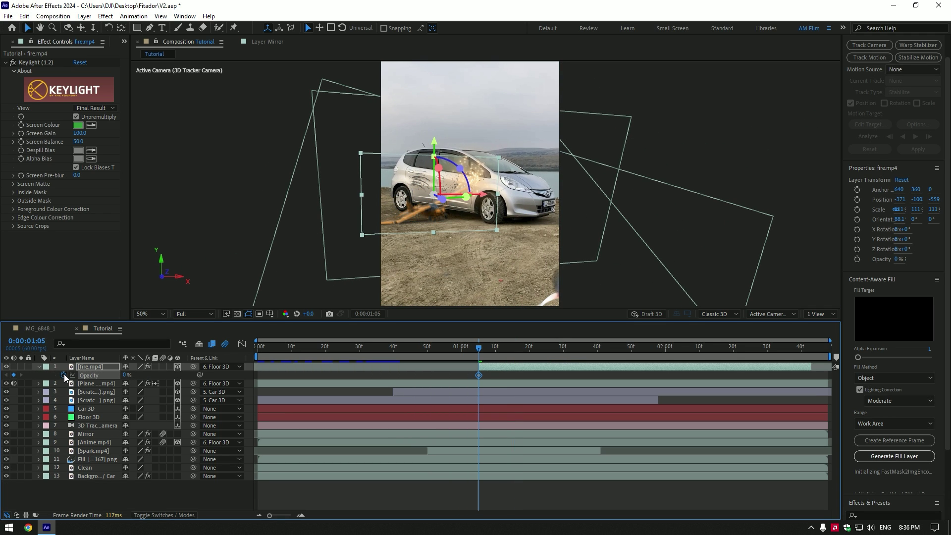
{"action": "left_click_drag", "start_coordinate": [486, 352], "coordinate": [519, 348]}
{"action": "left_click_drag", "start_coordinate": [126, 377], "coordinate": [568, 358]}
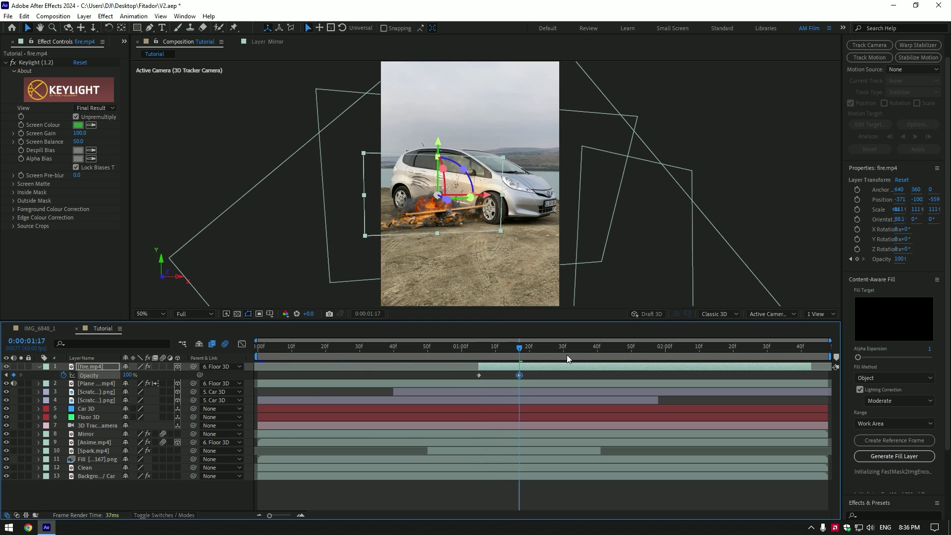
{"action": "left_click_drag", "start_coordinate": [502, 350], "coordinate": [792, 365]}
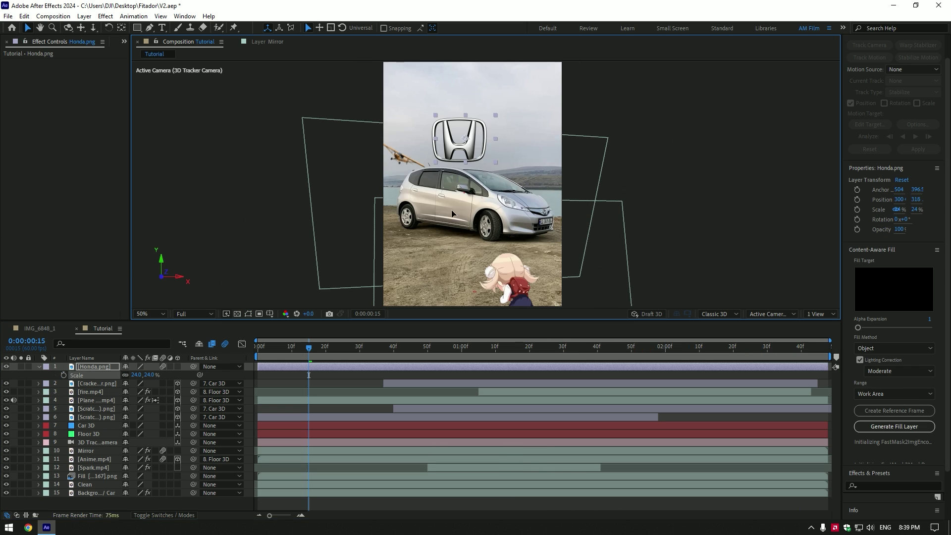
Step: Move the Honda.png logo onto the ground below the car, parent it to Car 3D and make it a 3D layer
{"action": "left_click_drag", "start_coordinate": [452, 213], "coordinate": [438, 241]}
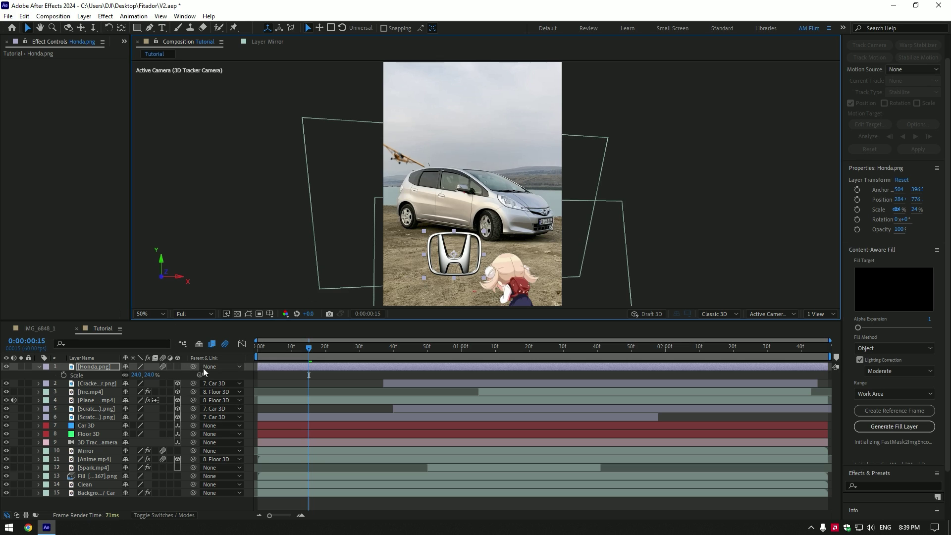
{"action": "left_click_drag", "start_coordinate": [193, 366], "coordinate": [86, 424]}
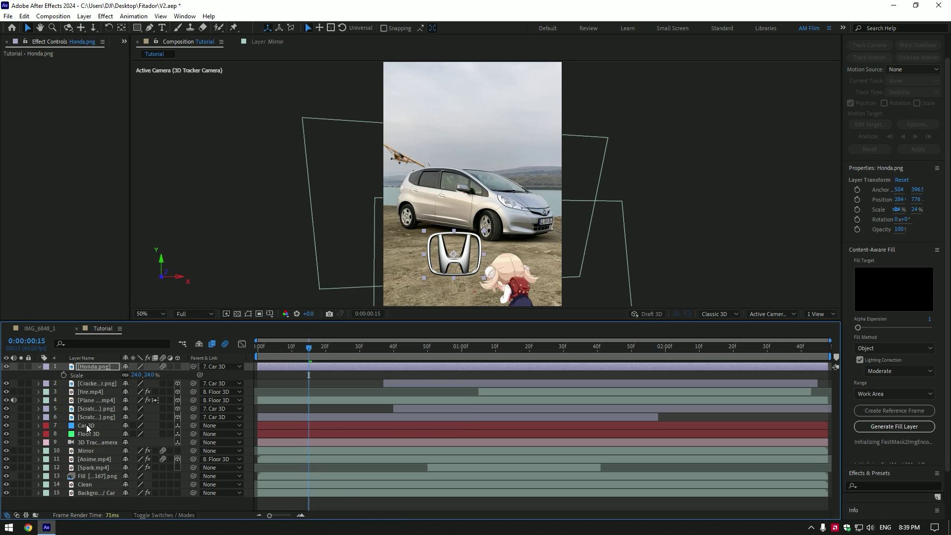
{"action": "left_click", "coordinate": [178, 367]}
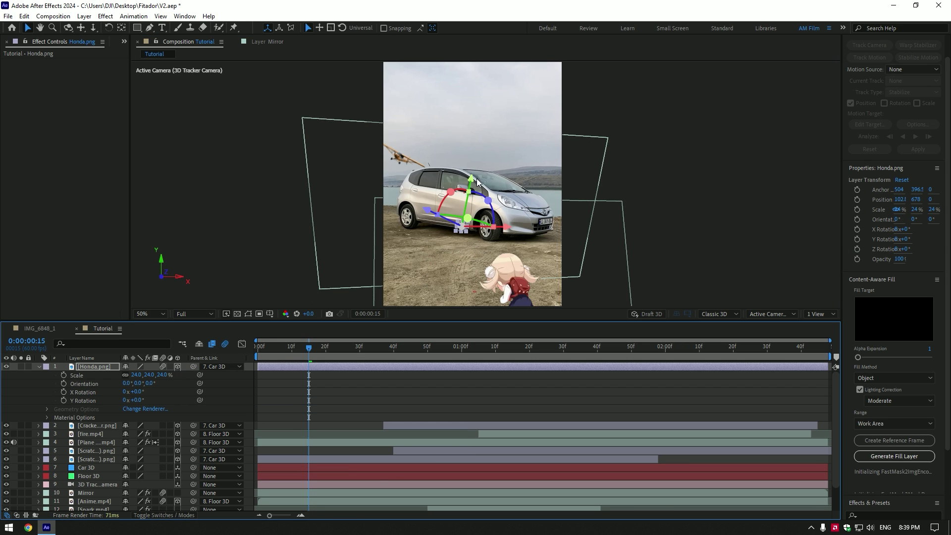
Step: Raise the Honda.png logo above the car's roof, scale it to 89% and orient it to 16.6°, 3.2°, 10.5°
{"action": "left_click_drag", "start_coordinate": [472, 179], "coordinate": [480, 134]}
{"action": "key", "text": "s"}
{"action": "key", "text": "s"}
{"action": "left_click_drag", "start_coordinate": [136, 375], "coordinate": [212, 375]}
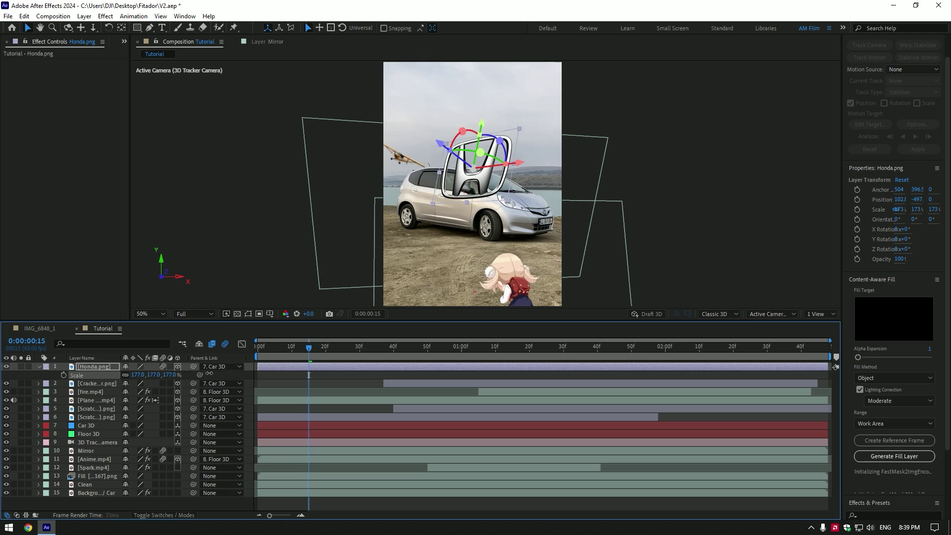
{"action": "left_click_drag", "start_coordinate": [498, 142], "coordinate": [502, 145]}
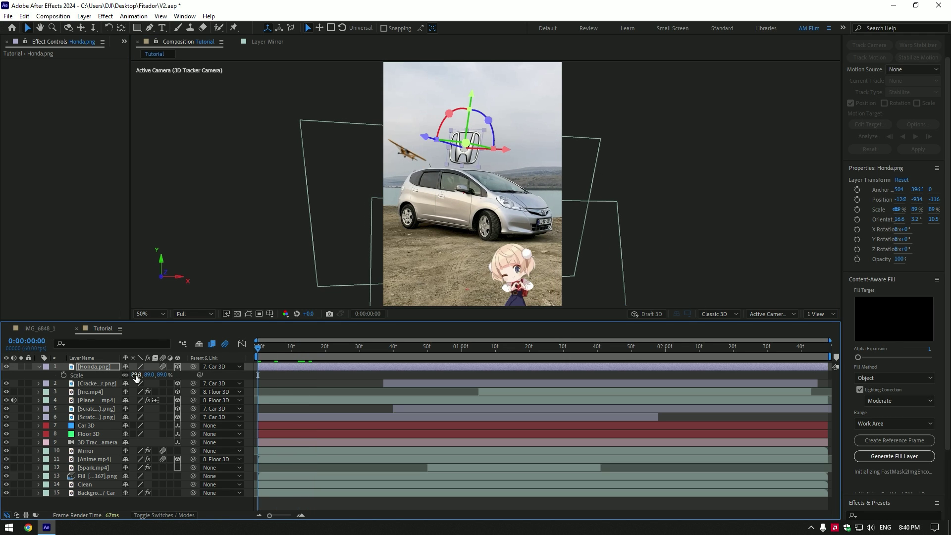
Step: Keyframe the logo's Y Rotation from 0 at 0:00:00:00 to 2 full turns at 0:00:02:47 and preview the composition
{"action": "key", "text": "r"}
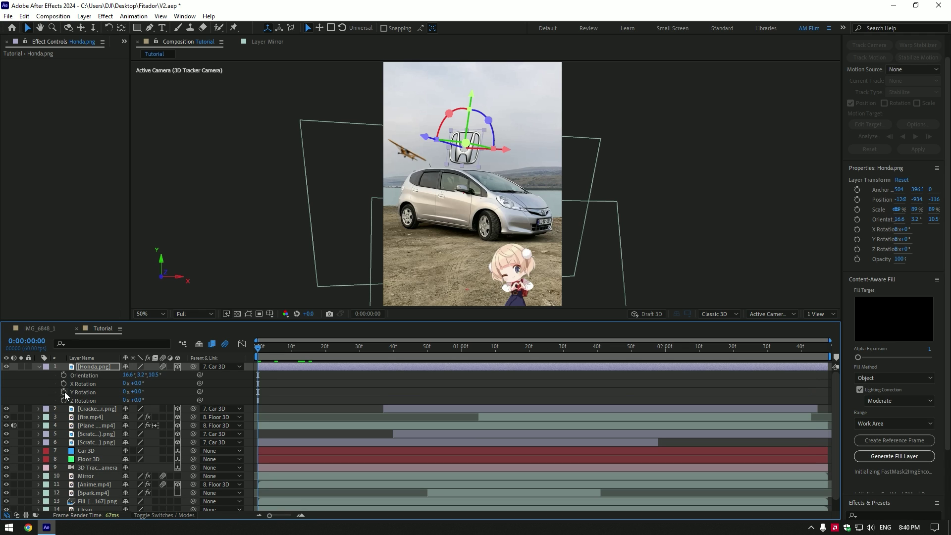
{"action": "left_click", "coordinate": [64, 391]}
{"action": "left_click_drag", "start_coordinate": [307, 357], "coordinate": [832, 348]}
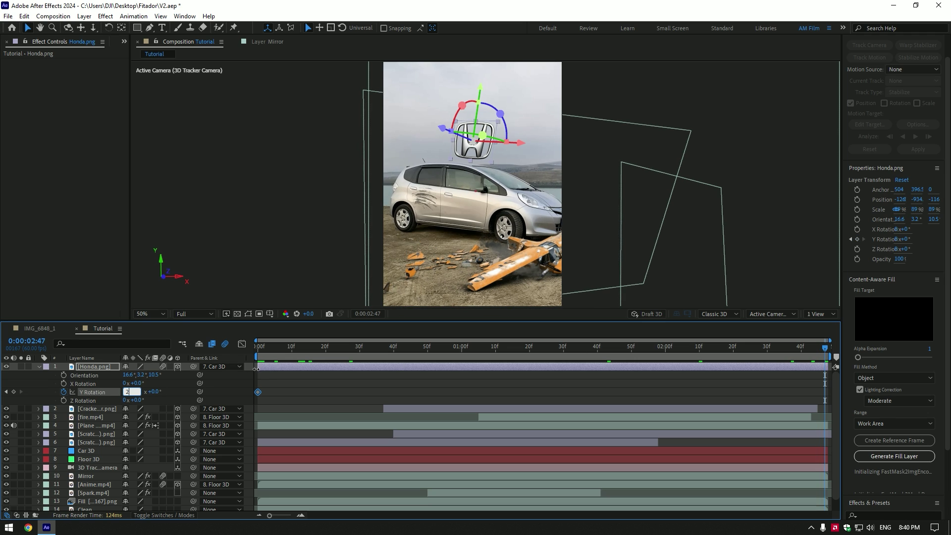
{"action": "key", "text": "space"}
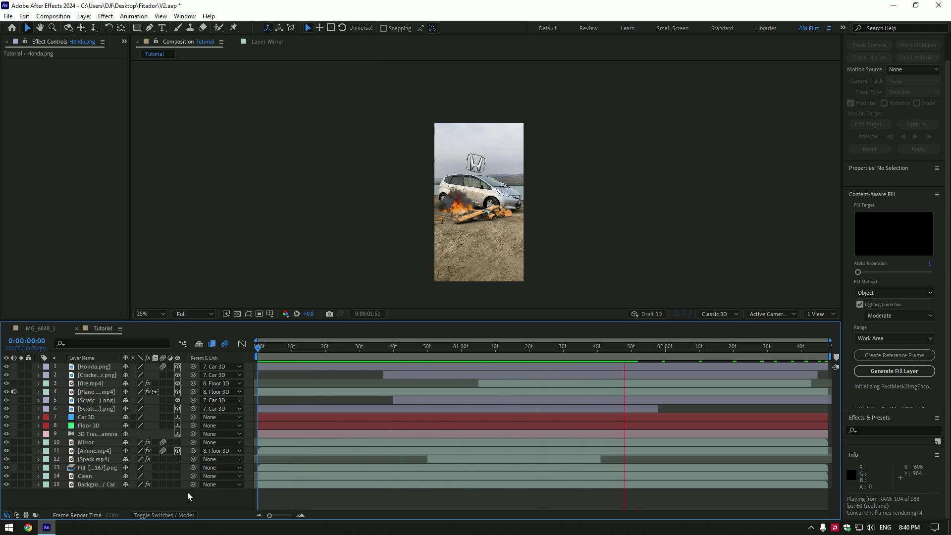
{"action": "key", "text": "space"}
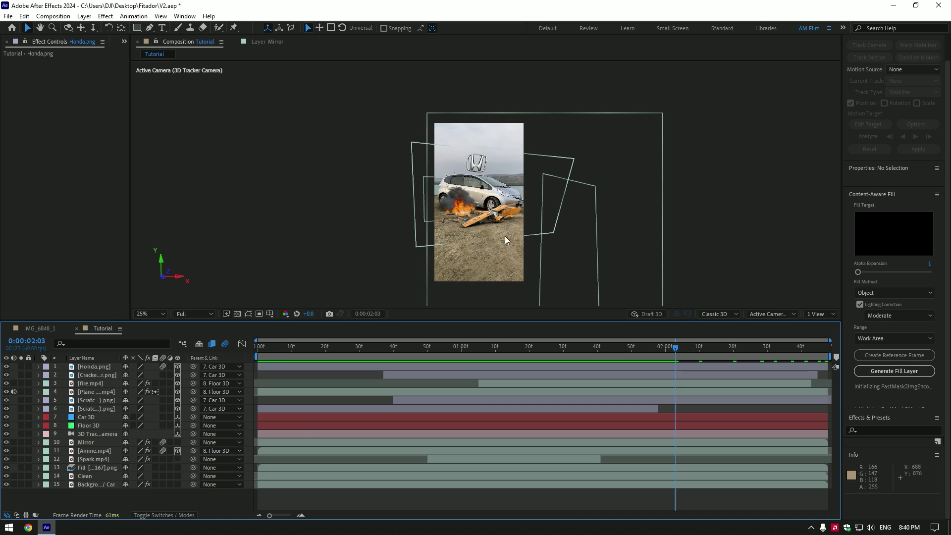
{"action": "left_click_drag", "start_coordinate": [675, 353], "coordinate": [605, 336]}
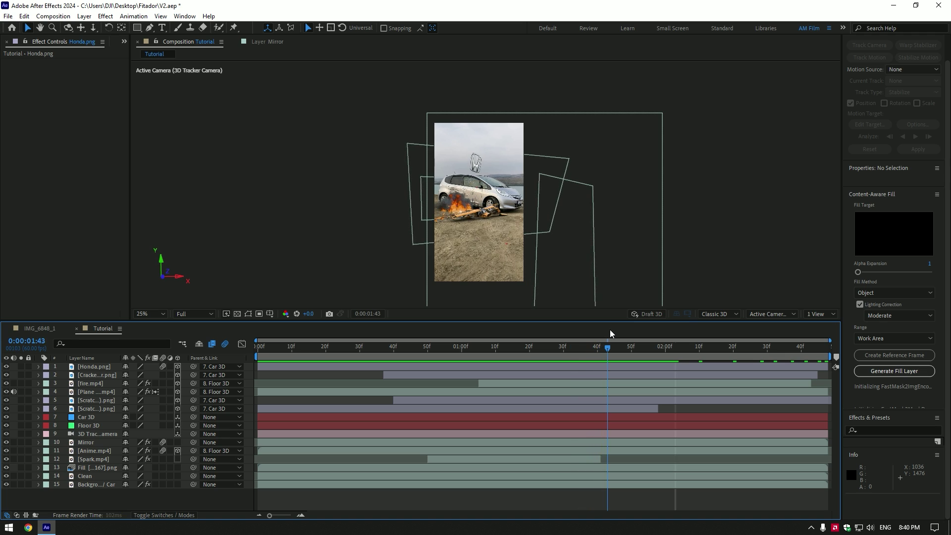